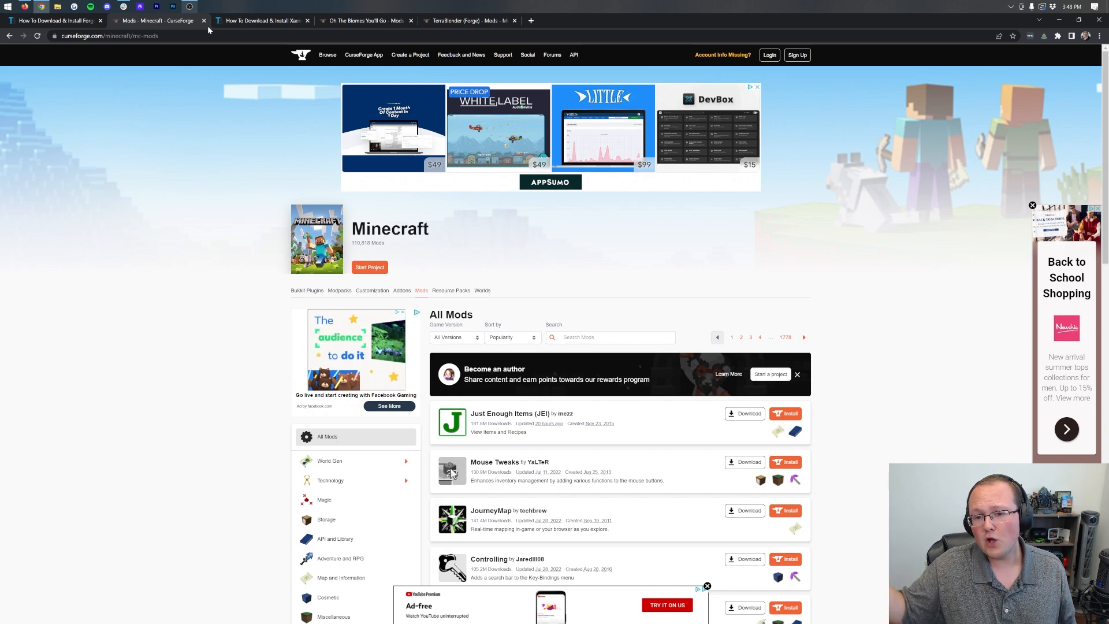
Review TheBreakdown.xyz's Forge install guide, then return to the CurseForge mods listing.
{"action": "left_click", "coordinate": [44, 21]}
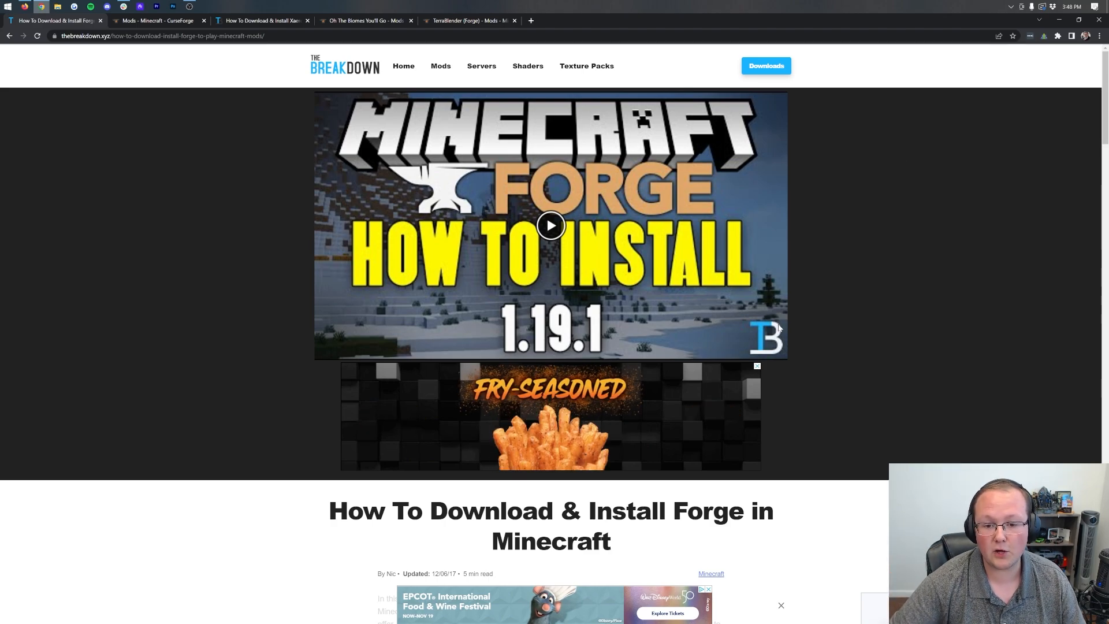
{"action": "scroll", "coordinate": [832, 310], "scroll_direction": "down", "scroll_amount": 5}
{"action": "scroll", "coordinate": [548, 292], "scroll_direction": "up", "scroll_amount": 4}
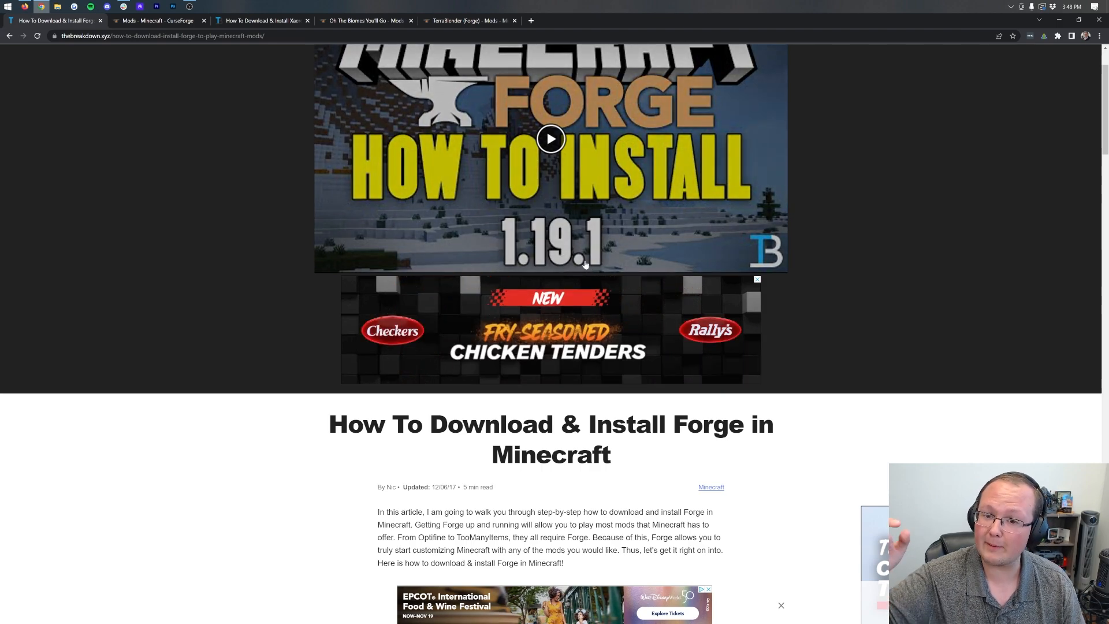
{"action": "scroll", "coordinate": [587, 264], "scroll_direction": "down", "scroll_amount": 1}
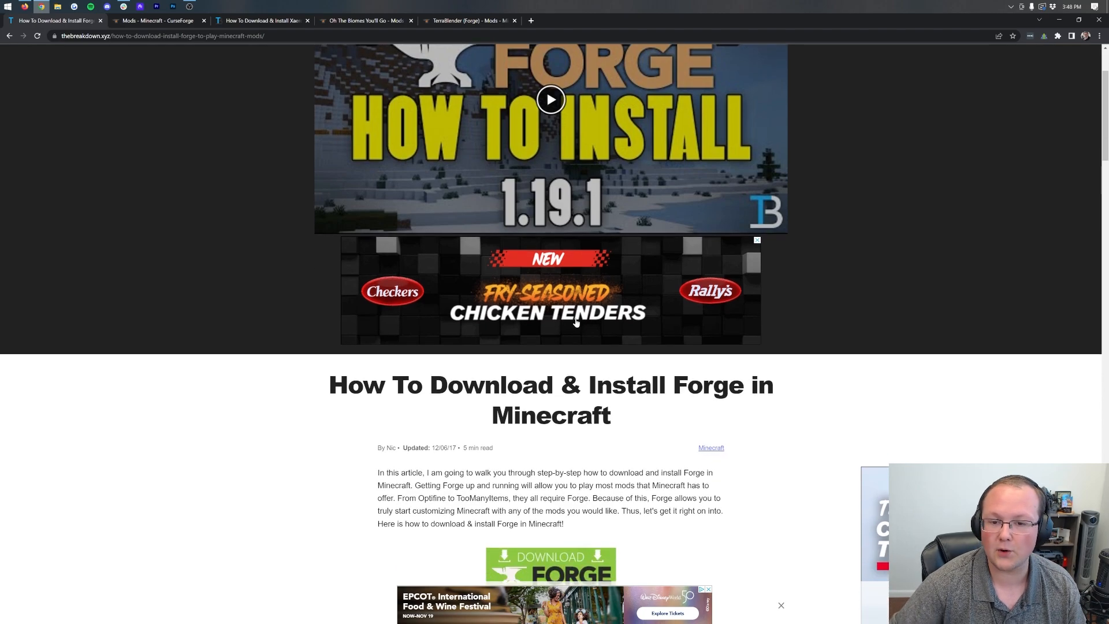
{"action": "scroll", "coordinate": [586, 264], "scroll_direction": "up", "scroll_amount": 3}
{"action": "scroll", "coordinate": [537, 268], "scroll_direction": "down", "scroll_amount": 10}
{"action": "scroll", "coordinate": [497, 271], "scroll_direction": "down", "scroll_amount": 4}
{"action": "scroll", "coordinate": [497, 270], "scroll_direction": "down", "scroll_amount": 6}
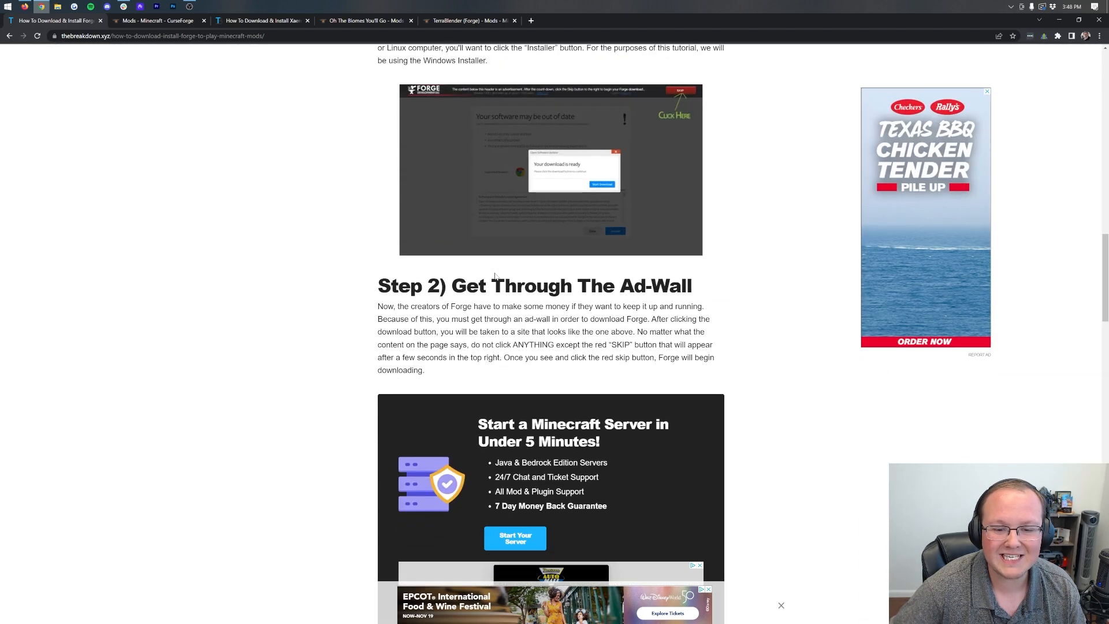
{"action": "scroll", "coordinate": [496, 271], "scroll_direction": "down", "scroll_amount": 5}
{"action": "scroll", "coordinate": [497, 272], "scroll_direction": "down", "scroll_amount": 5}
{"action": "scroll", "coordinate": [497, 271], "scroll_direction": "down", "scroll_amount": 4}
{"action": "scroll", "coordinate": [496, 276], "scroll_direction": "up", "scroll_amount": 3}
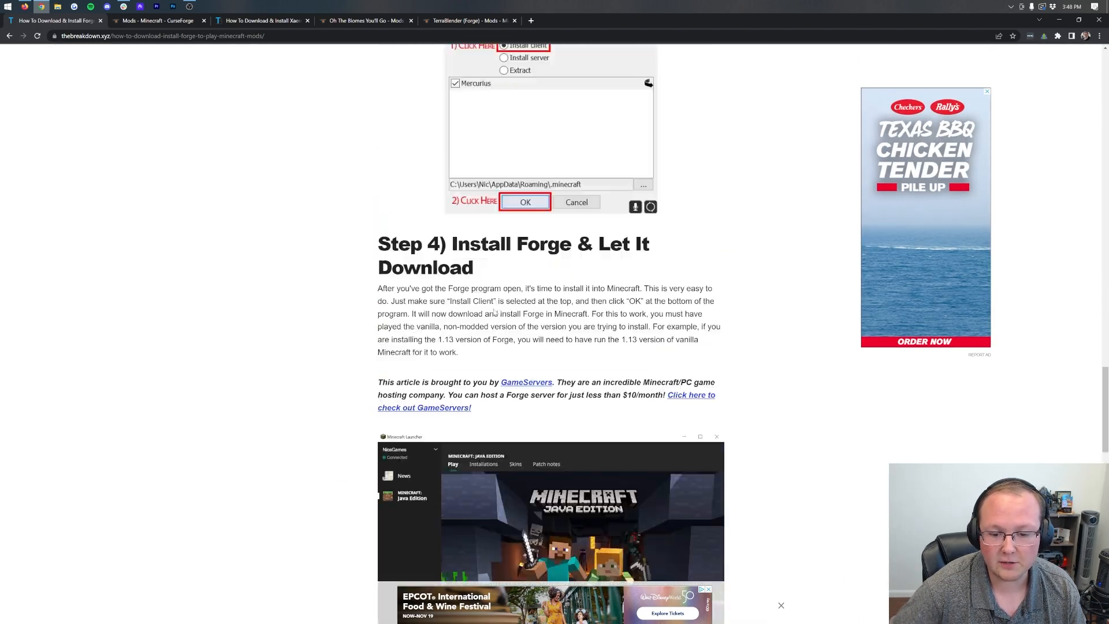
{"action": "scroll", "coordinate": [497, 276], "scroll_direction": "up", "scroll_amount": 6}
{"action": "scroll", "coordinate": [497, 277], "scroll_direction": "up", "scroll_amount": 6}
{"action": "scroll", "coordinate": [496, 276], "scroll_direction": "up", "scroll_amount": 2}
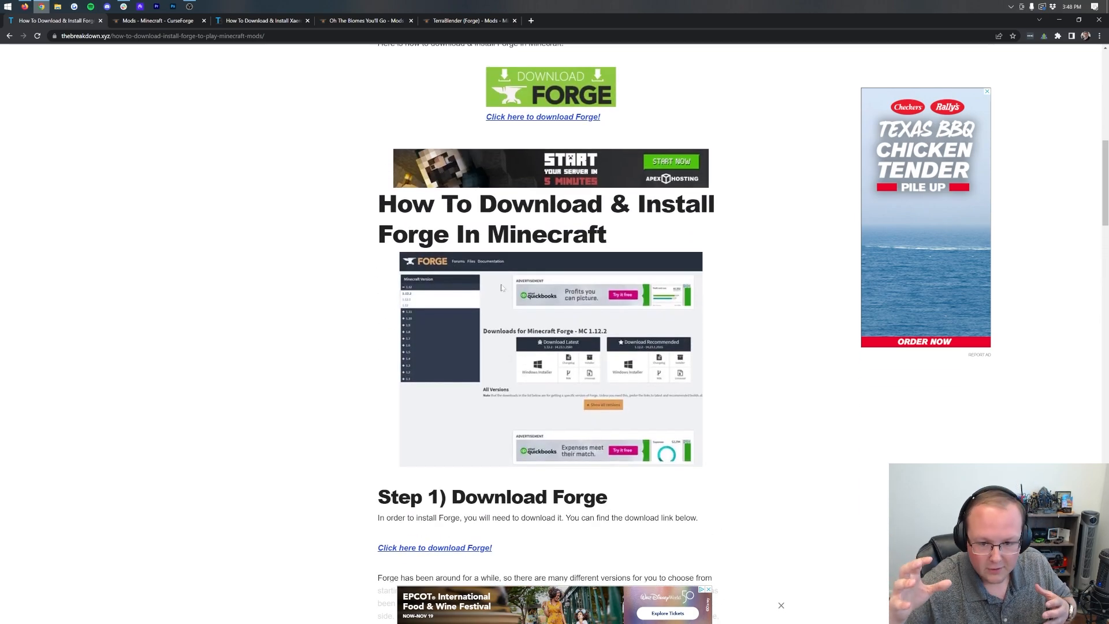
{"action": "scroll", "coordinate": [501, 287], "scroll_direction": "up", "scroll_amount": 5}
{"action": "scroll", "coordinate": [501, 286], "scroll_direction": "up", "scroll_amount": 4}
{"action": "scroll", "coordinate": [521, 286], "scroll_direction": "up", "scroll_amount": 3}
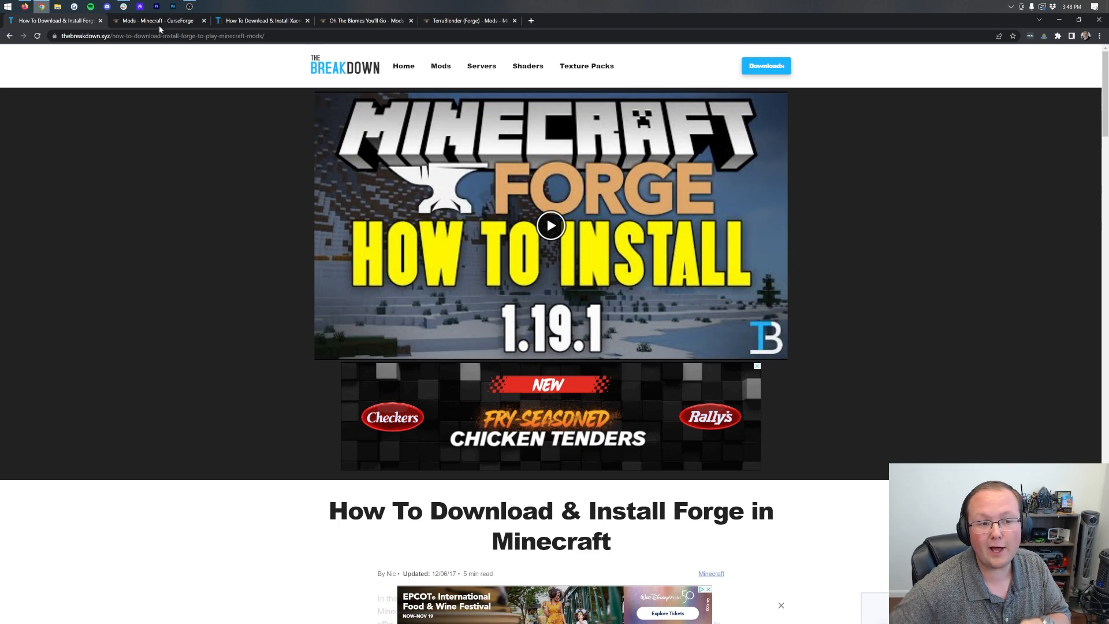
{"action": "left_click", "coordinate": [158, 20]}
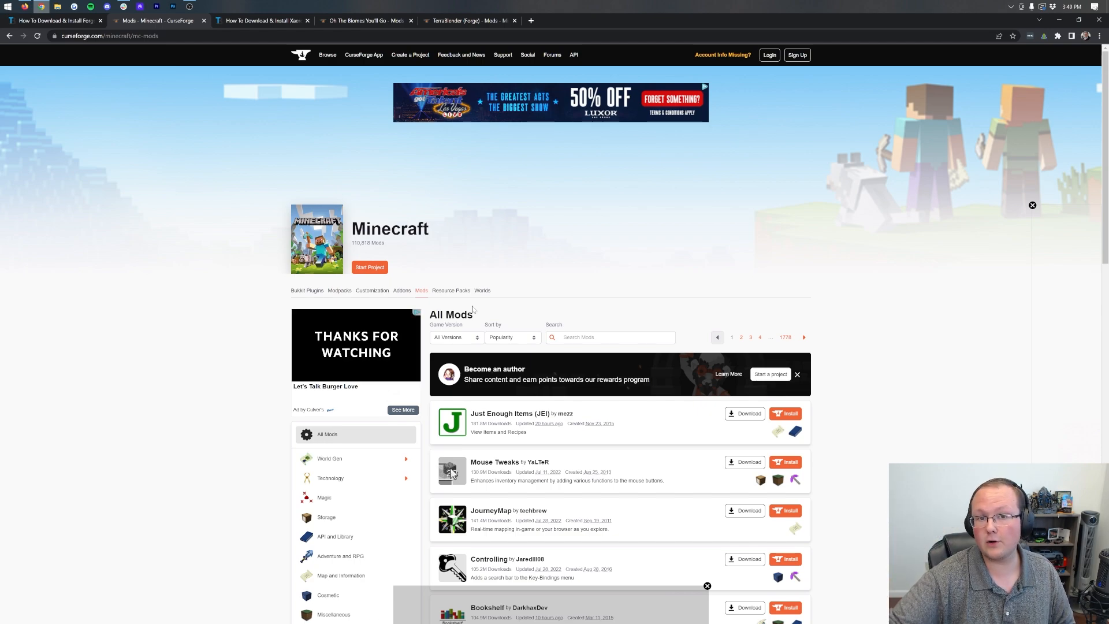
Filter the CurseForge mods listing by Game Version 1.19.2.
{"action": "left_click", "coordinate": [471, 336]}
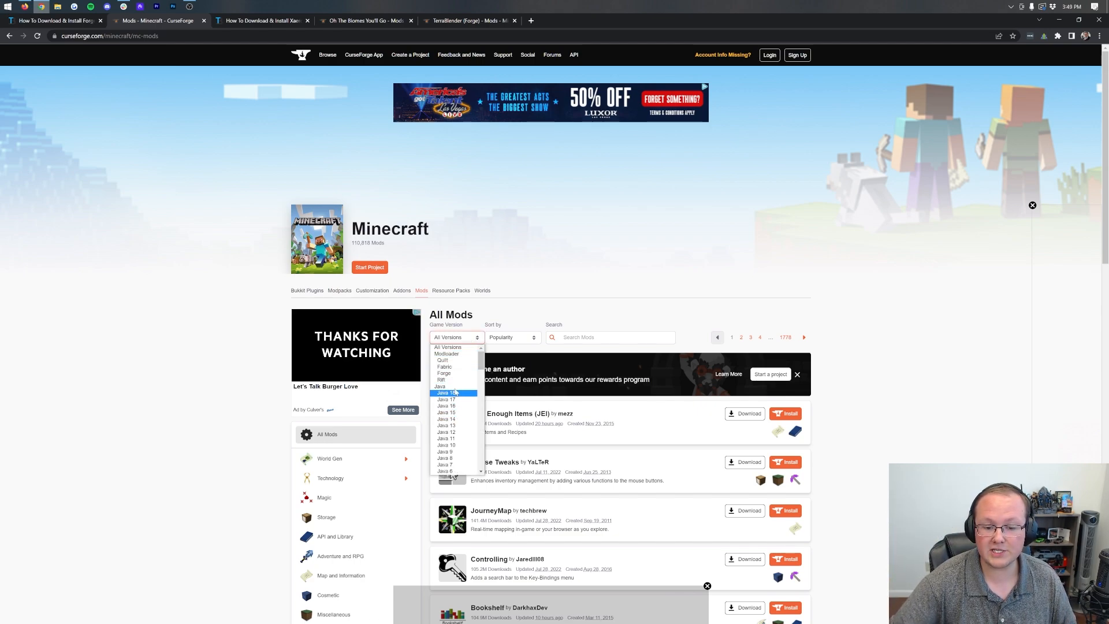
{"action": "scroll", "coordinate": [454, 395], "scroll_direction": "down", "scroll_amount": 5}
{"action": "scroll", "coordinate": [452, 372], "scroll_direction": "up", "scroll_amount": 3}
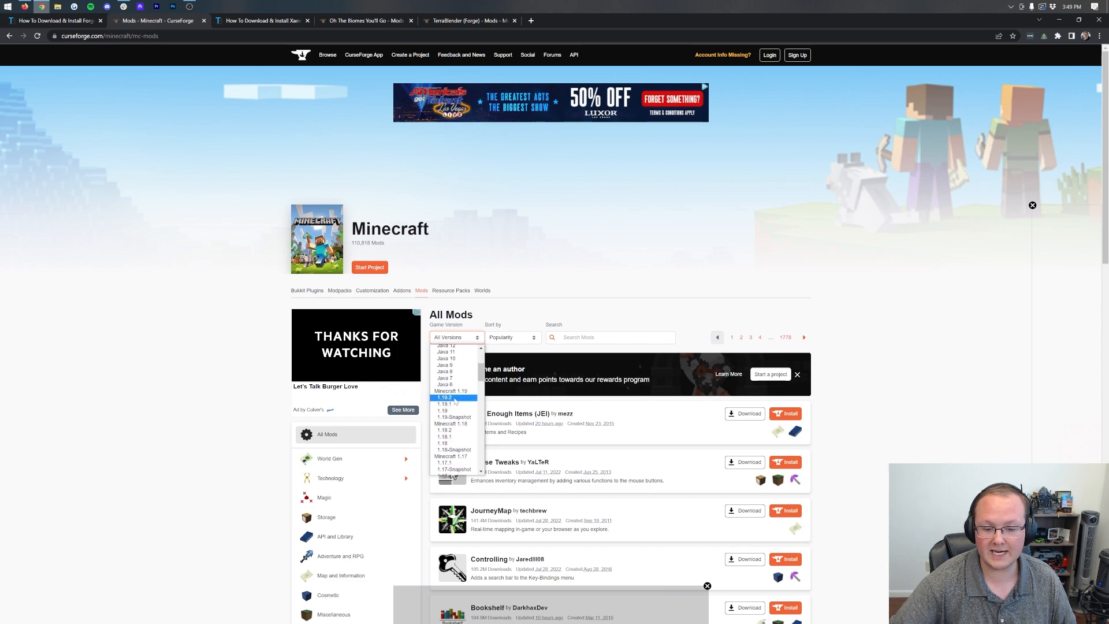
{"action": "left_click", "coordinate": [451, 397]}
{"action": "scroll", "coordinate": [573, 327], "scroll_direction": "down", "scroll_amount": 8}
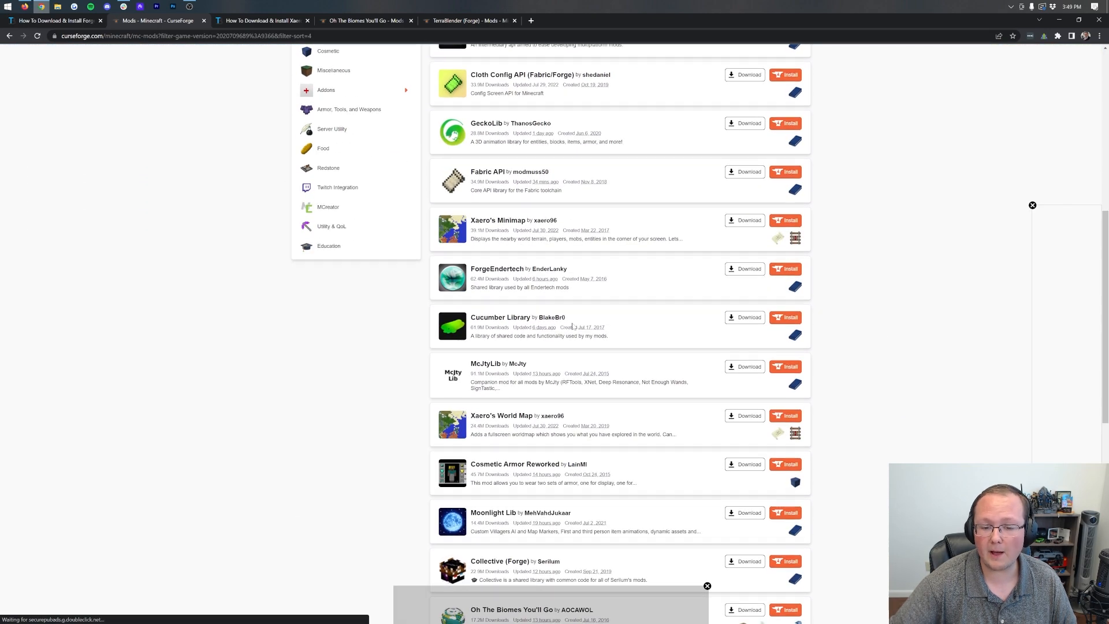
{"action": "scroll", "coordinate": [573, 326], "scroll_direction": "down", "scroll_amount": 8}
{"action": "scroll", "coordinate": [572, 327], "scroll_direction": "down", "scroll_amount": 5}
{"action": "scroll", "coordinate": [596, 380], "scroll_direction": "up", "scroll_amount": 8}
{"action": "scroll", "coordinate": [597, 379], "scroll_direction": "up", "scroll_amount": 10}
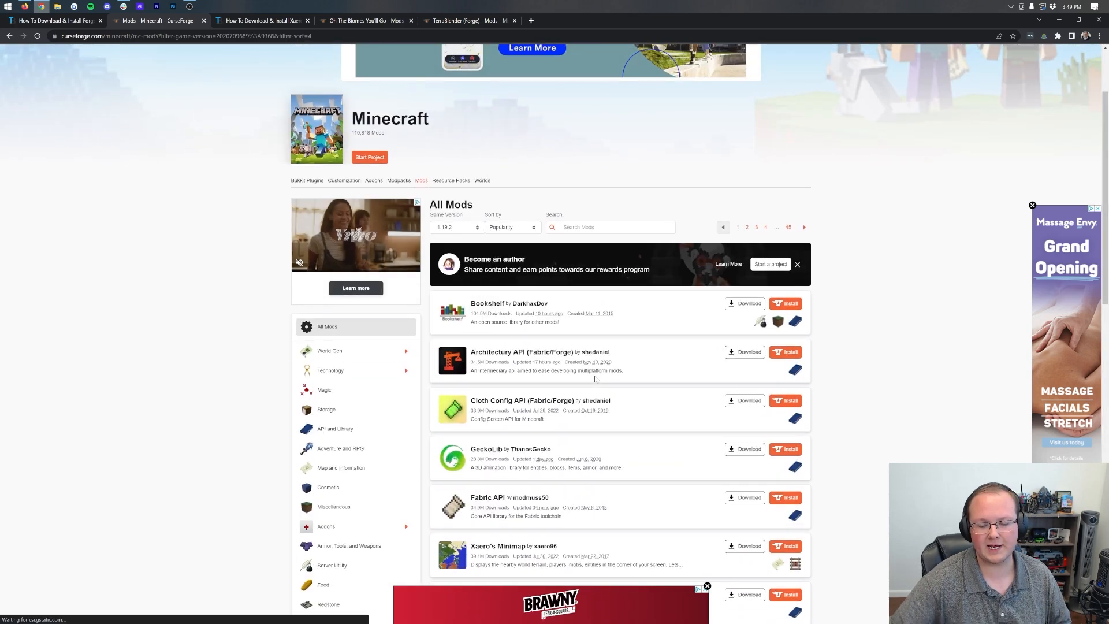
{"action": "scroll", "coordinate": [596, 380], "scroll_direction": "up", "scroll_amount": 4}
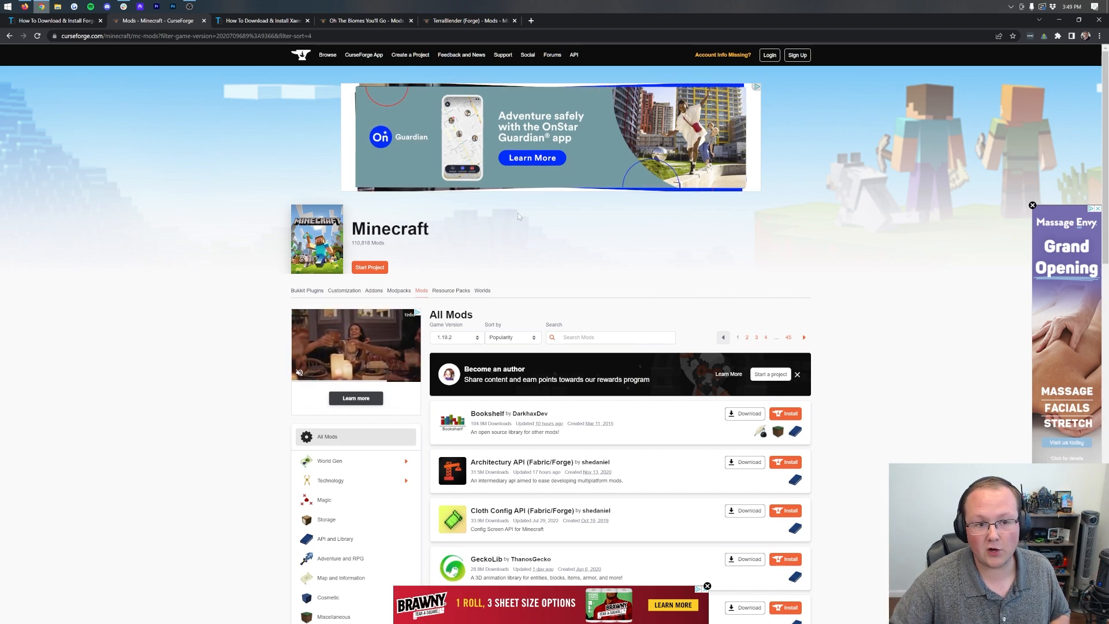
Follow the Xaero's Minimap guide's download link to its CurseForge page.
{"action": "left_click", "coordinate": [255, 21]}
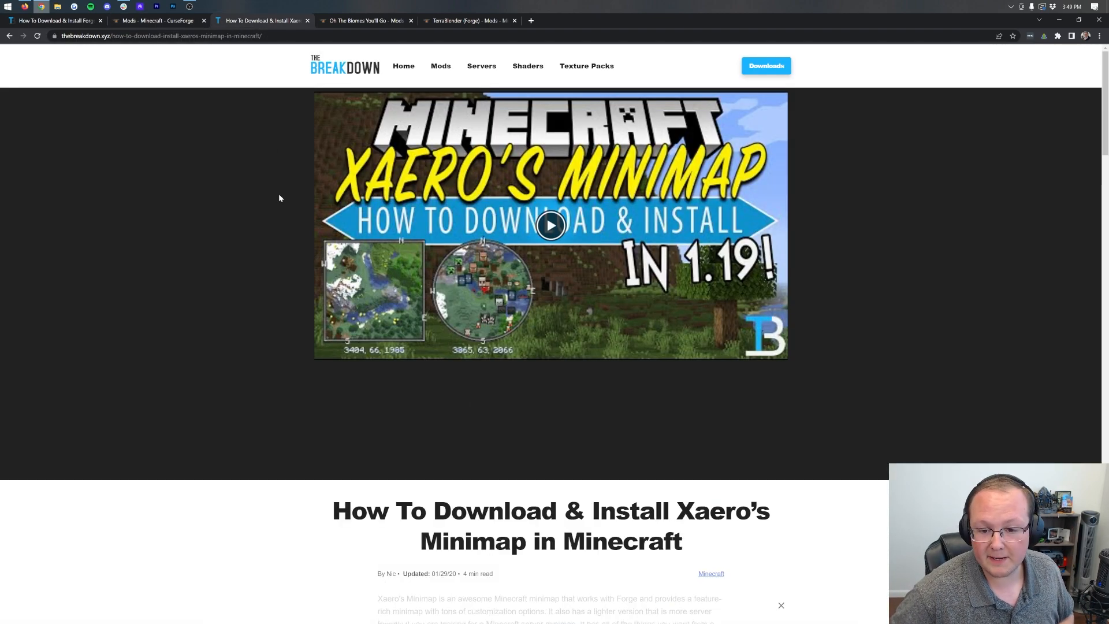
{"action": "scroll", "coordinate": [278, 198], "scroll_direction": "down", "scroll_amount": 5}
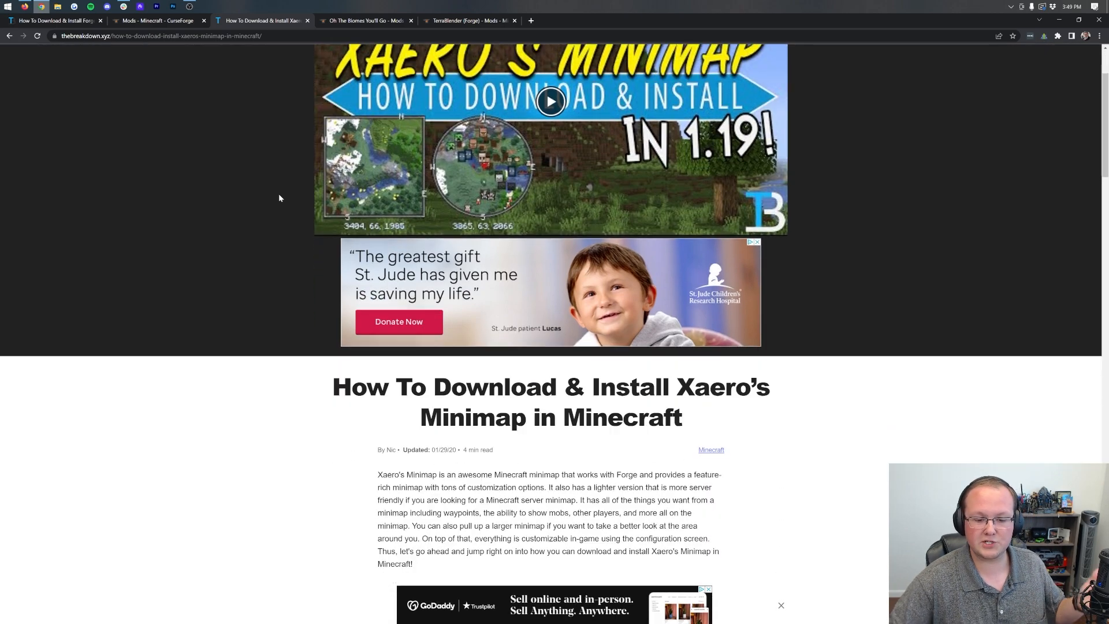
{"action": "scroll", "coordinate": [278, 198], "scroll_direction": "down", "scroll_amount": 5}
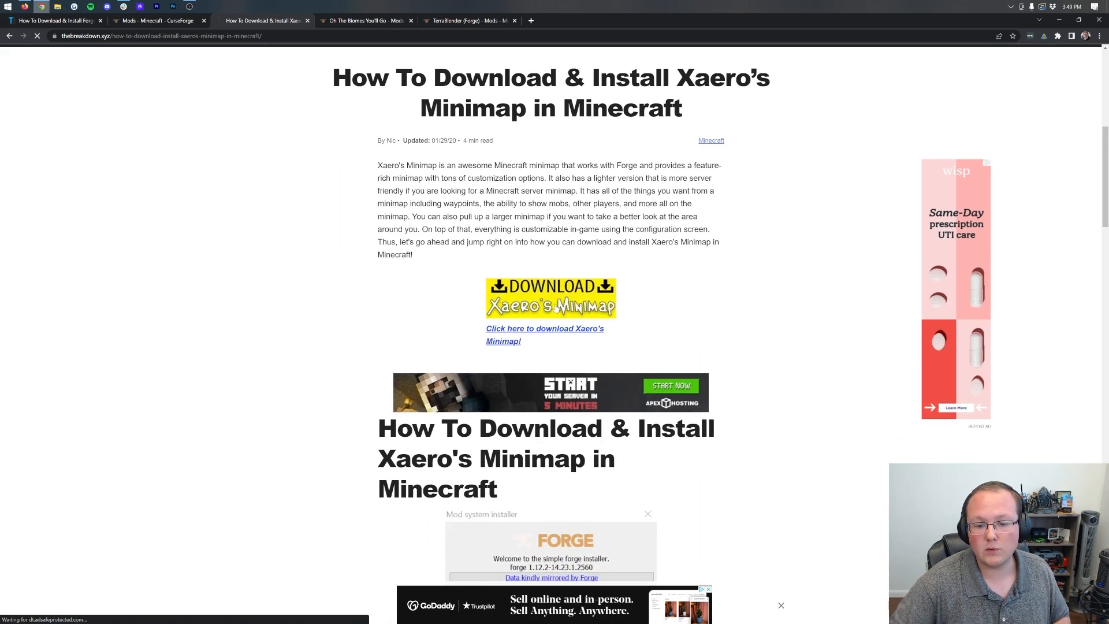
{"action": "left_click", "coordinate": [551, 309]}
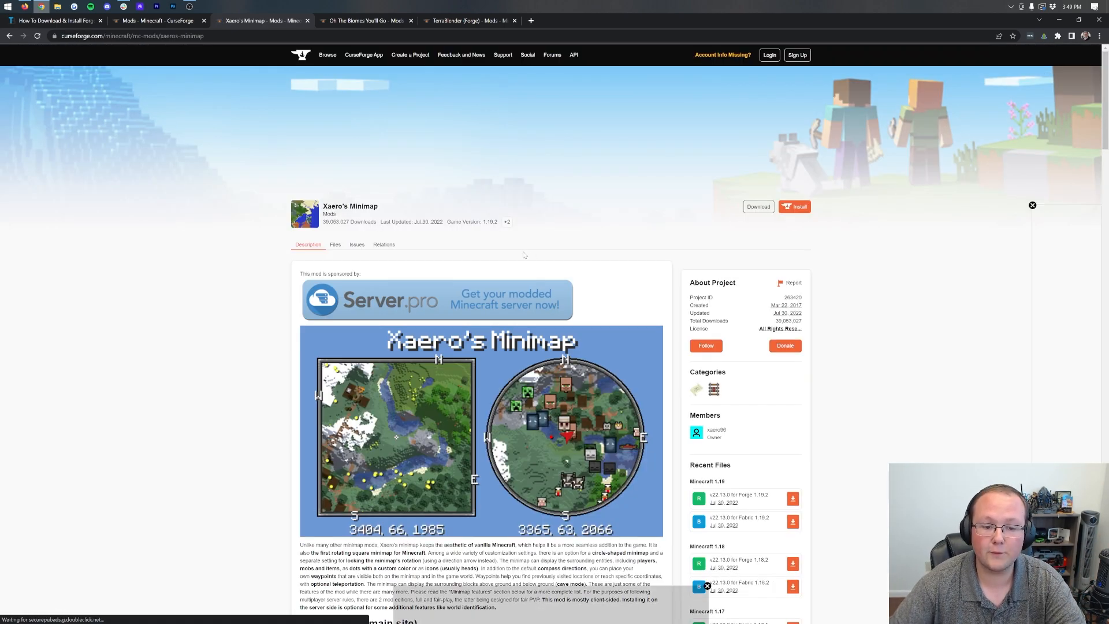
{"action": "scroll", "coordinate": [786, 260], "scroll_direction": "down", "scroll_amount": 3}
{"action": "scroll", "coordinate": [786, 260], "scroll_direction": "down", "scroll_amount": 1}
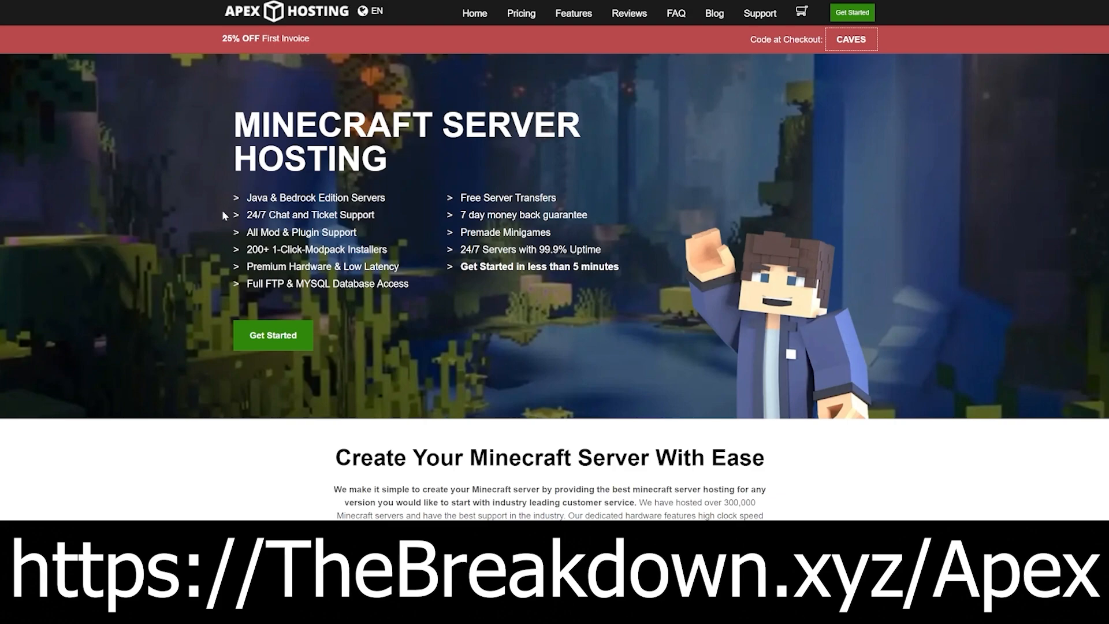
Highlight Apex Hosting's 24/7 support, low latency, five-minute setup and DDoS protection points.
{"action": "mouse_move", "coordinate": [247, 217]}
{"action": "left_mouse_down"}
{"action": "mouse_move", "coordinate": [354, 225]}
{"action": "mouse_move", "coordinate": [255, 233]}
{"action": "left_mouse_up"}
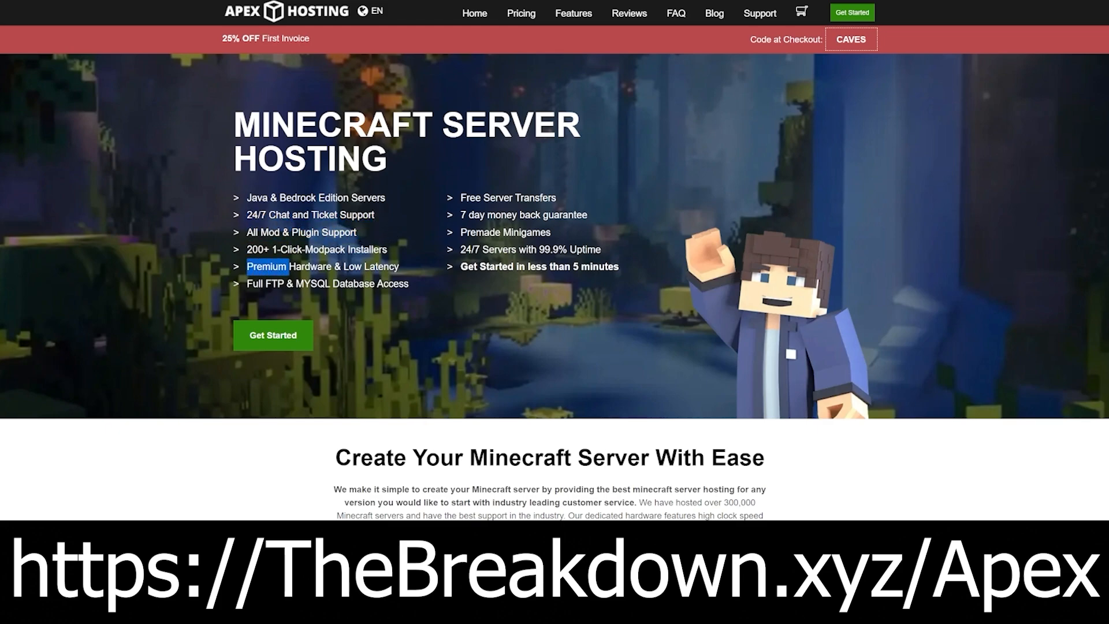
{"action": "left_click_drag", "start_coordinate": [247, 268], "coordinate": [379, 267]}
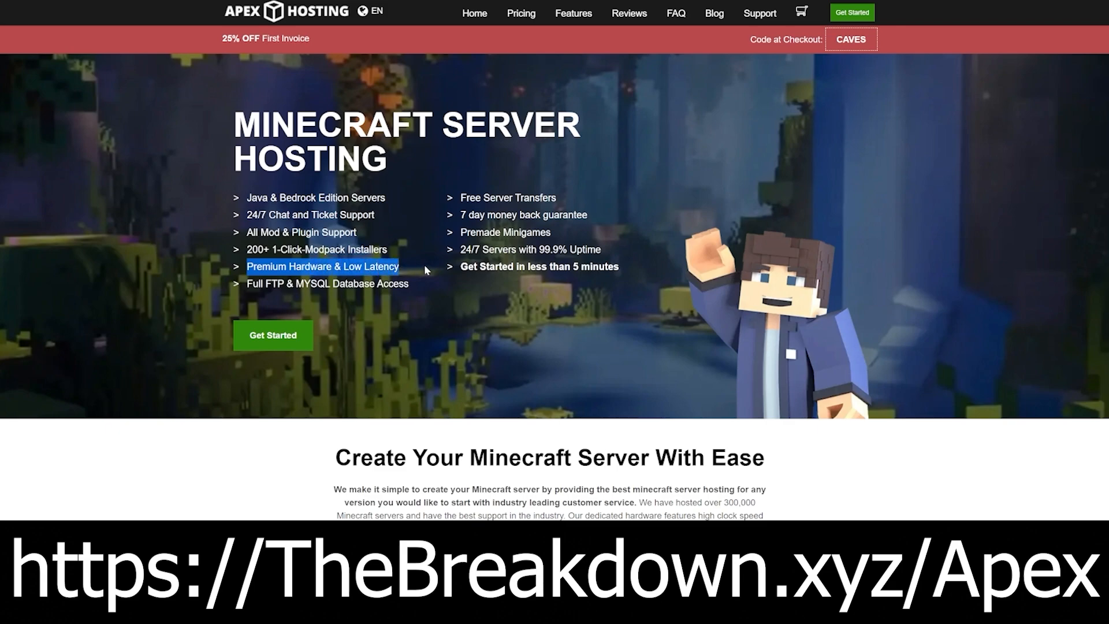
{"action": "left_click_drag", "start_coordinate": [460, 267], "coordinate": [572, 267]}
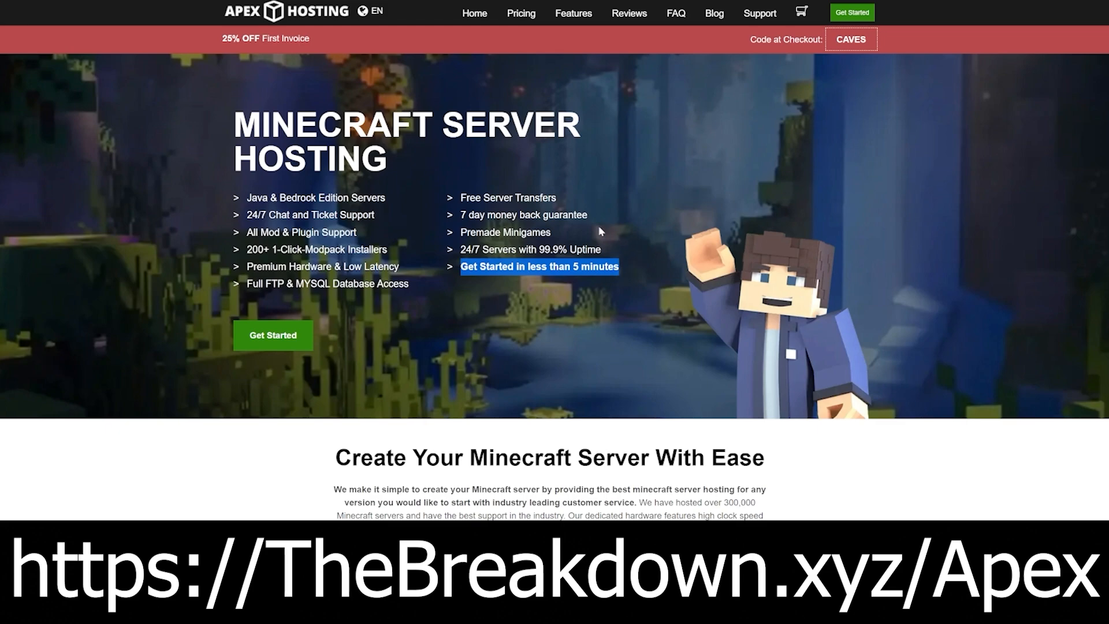
{"action": "scroll", "coordinate": [534, 322], "scroll_direction": "down", "scroll_amount": 5}
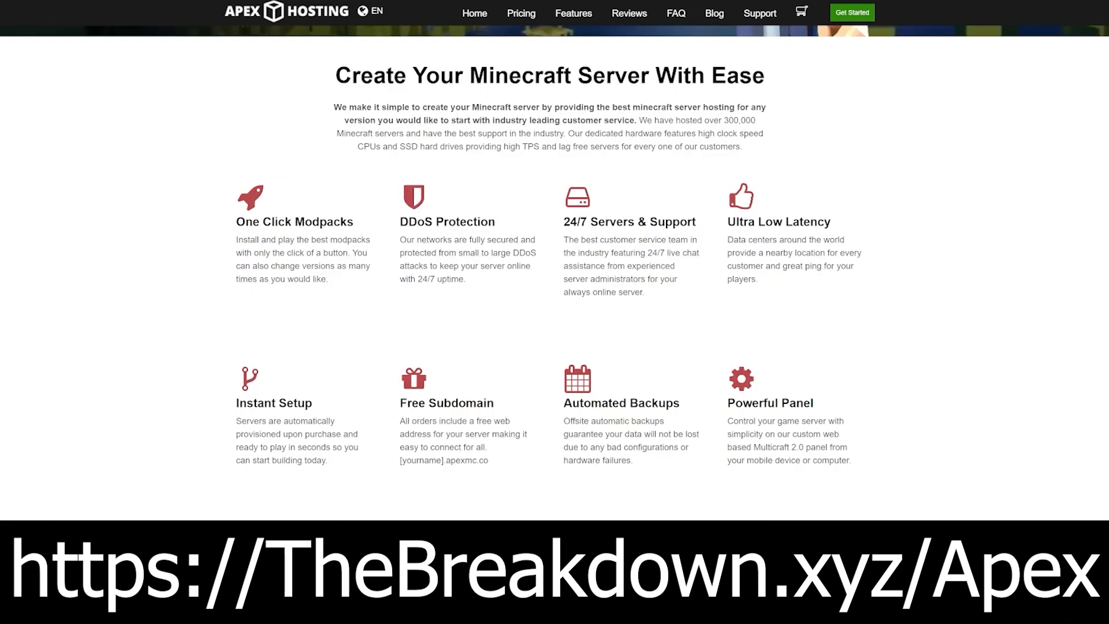
{"action": "left_click_drag", "start_coordinate": [399, 253], "coordinate": [424, 266]}
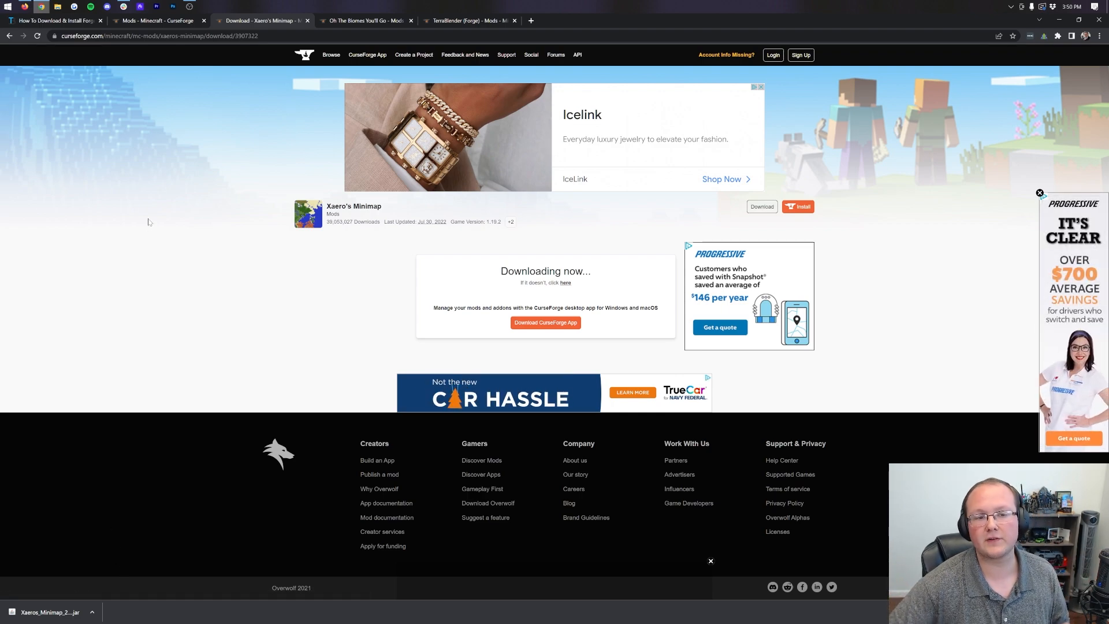
Browse the Oh The Biomes You'll Go gallery, enlarging a couple of biome screenshots.
{"action": "left_click", "coordinate": [364, 20]}
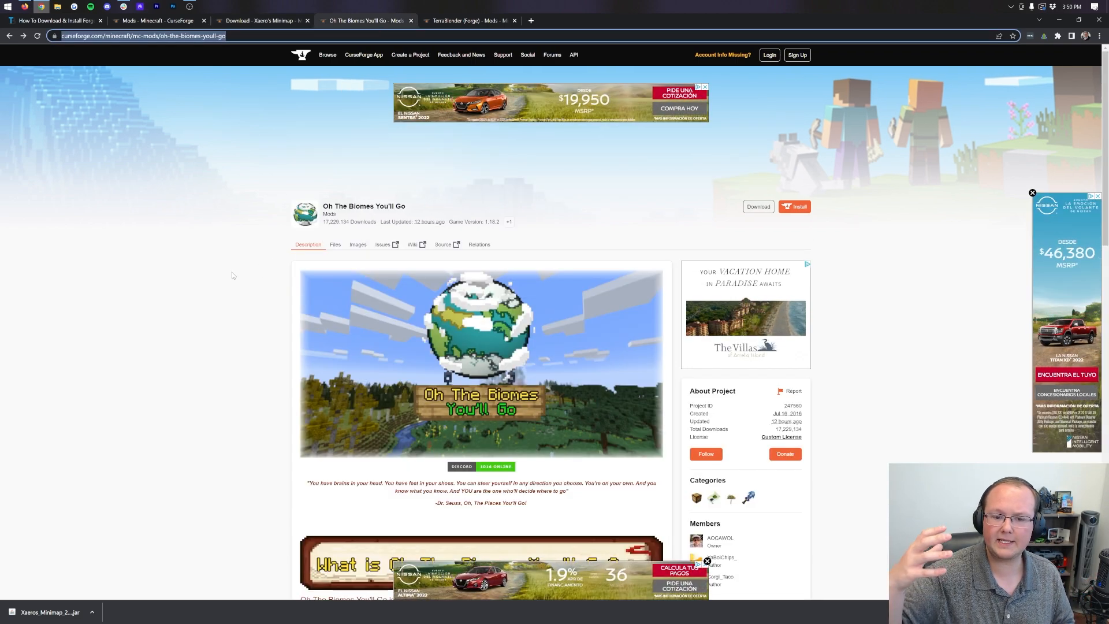
{"action": "scroll", "coordinate": [232, 274], "scroll_direction": "down", "scroll_amount": 4}
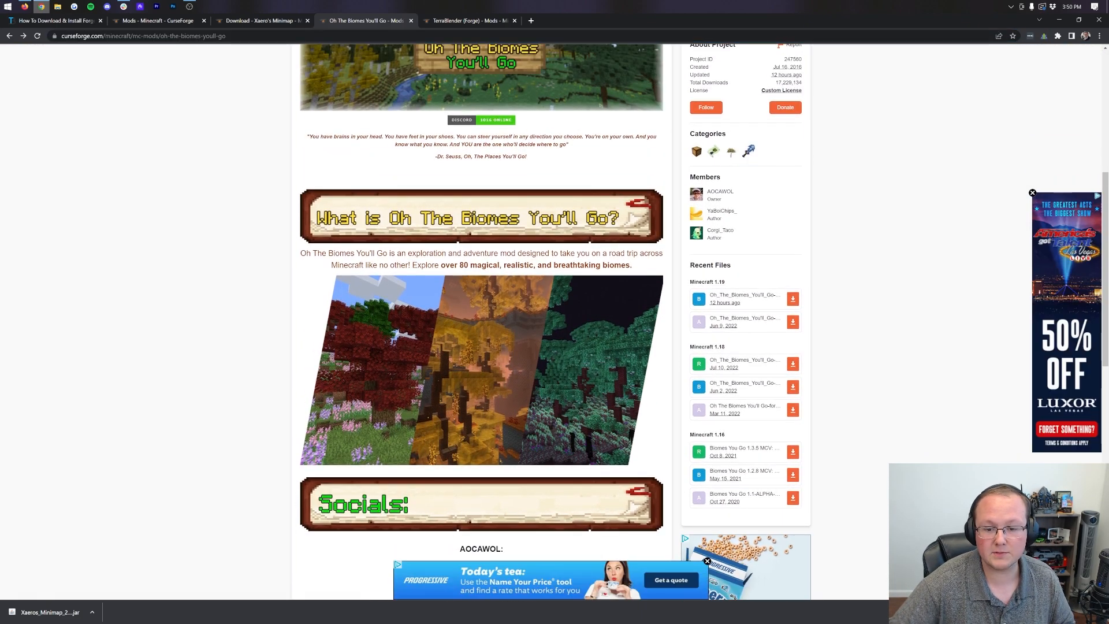
{"action": "left_click_drag", "start_coordinate": [459, 266], "coordinate": [500, 265]}
{"action": "left_click", "coordinate": [499, 278]}
{"action": "scroll", "coordinate": [500, 296], "scroll_direction": "down", "scroll_amount": 1}
{"action": "scroll", "coordinate": [501, 296], "scroll_direction": "down", "scroll_amount": 3}
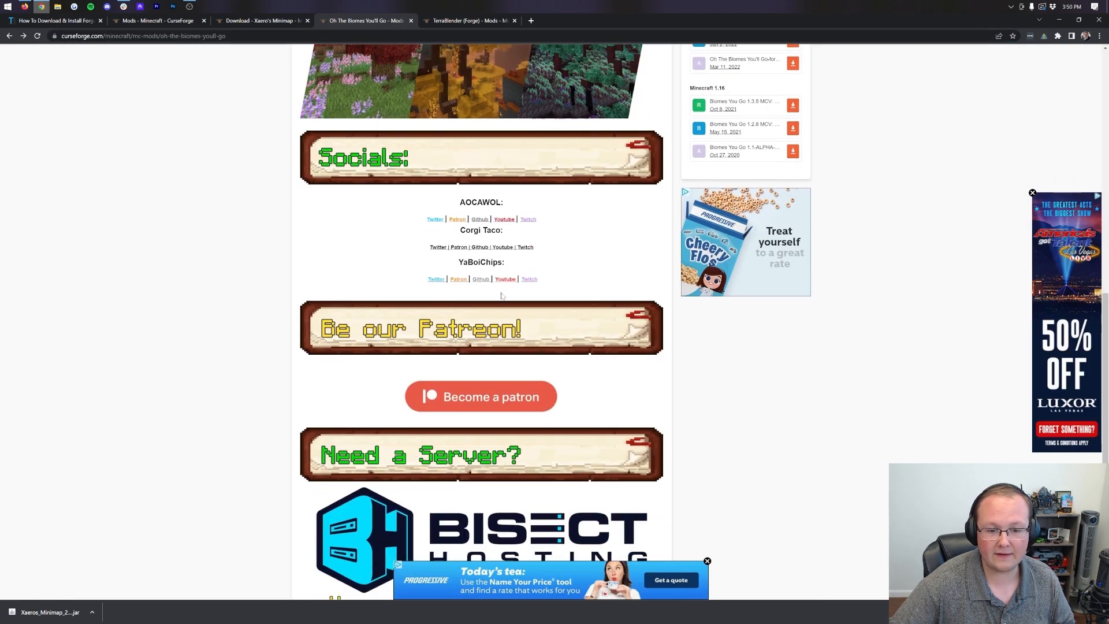
{"action": "scroll", "coordinate": [501, 296], "scroll_direction": "up", "scroll_amount": 5}
{"action": "scroll", "coordinate": [501, 296], "scroll_direction": "up", "scroll_amount": 5}
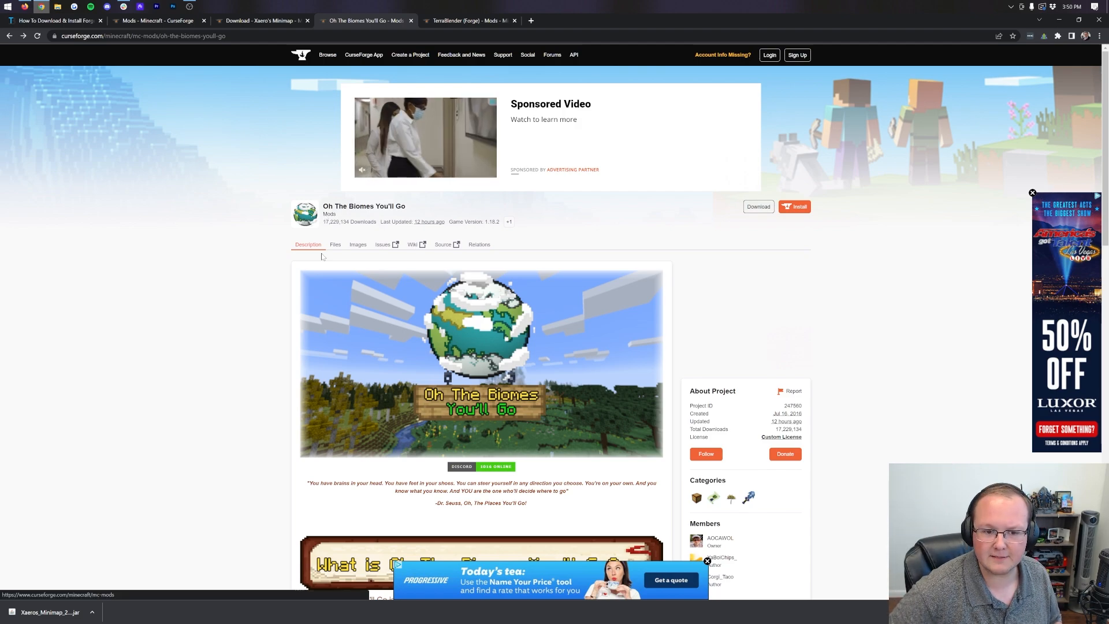
{"action": "left_click", "coordinate": [358, 244]}
{"action": "scroll", "coordinate": [547, 347], "scroll_direction": "down", "scroll_amount": 3}
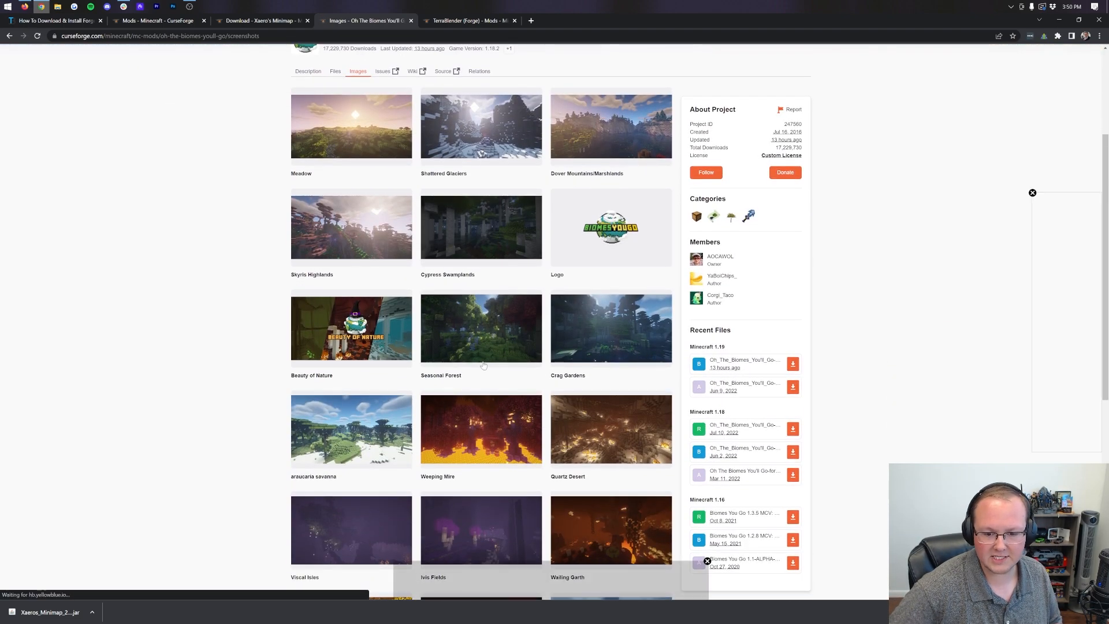
{"action": "left_click", "coordinate": [546, 462]}
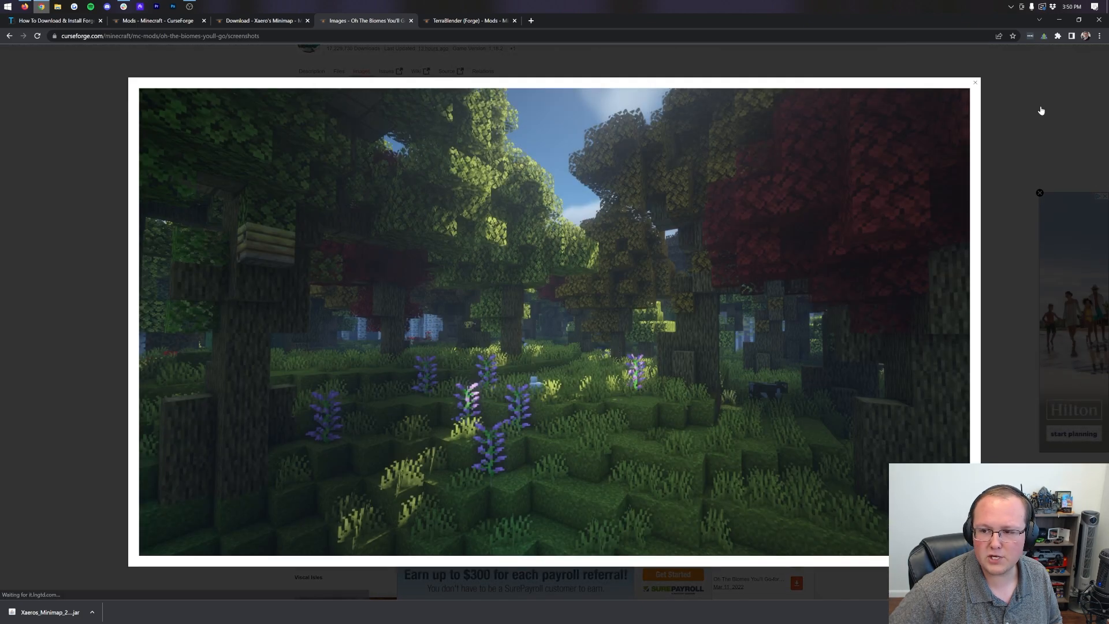
{"action": "left_click", "coordinate": [971, 110]}
{"action": "scroll", "coordinate": [537, 347], "scroll_direction": "down", "scroll_amount": 3}
{"action": "scroll", "coordinate": [531, 376], "scroll_direction": "down", "scroll_amount": 3}
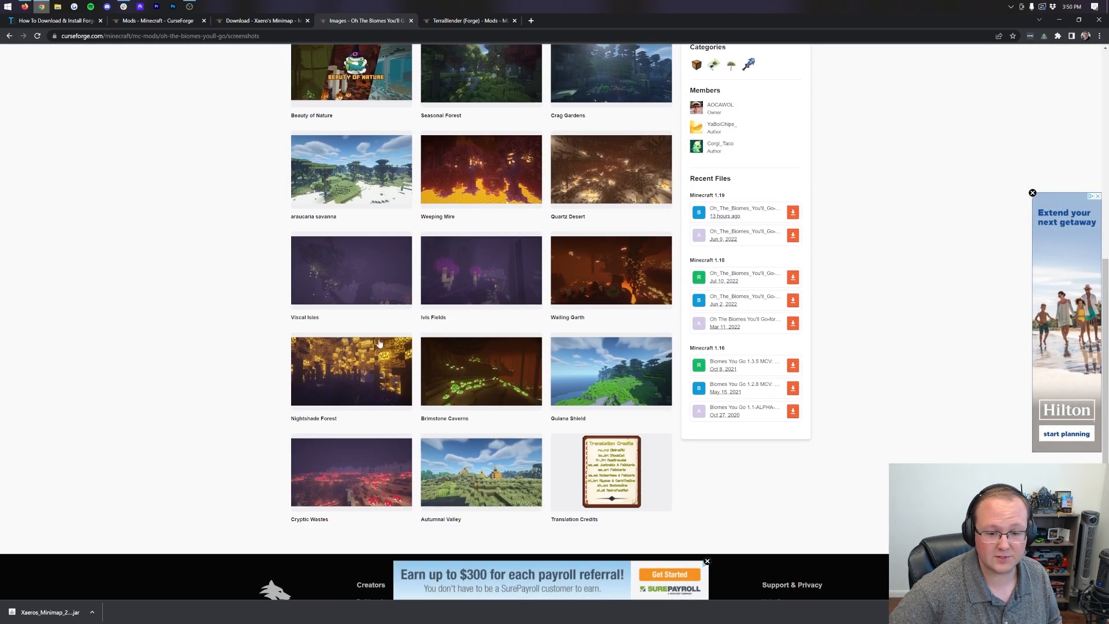
{"action": "left_click", "coordinate": [611, 372]}
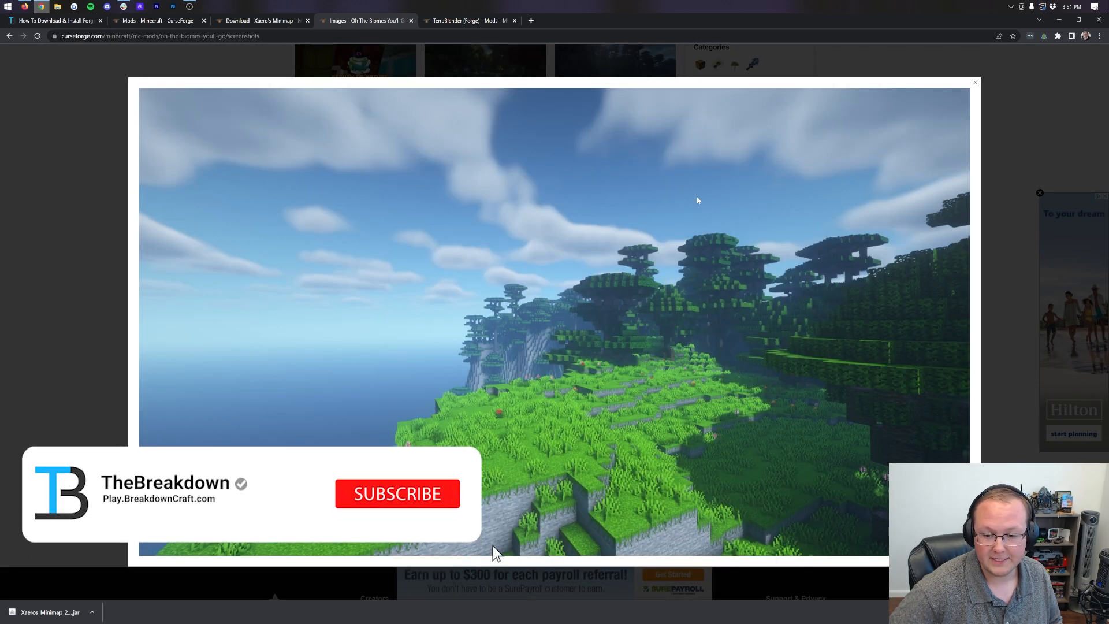
{"action": "key", "text": "Escape"}
{"action": "scroll", "coordinate": [537, 347], "scroll_direction": "up", "scroll_amount": 5}
{"action": "scroll", "coordinate": [537, 347], "scroll_direction": "up", "scroll_amount": 5}
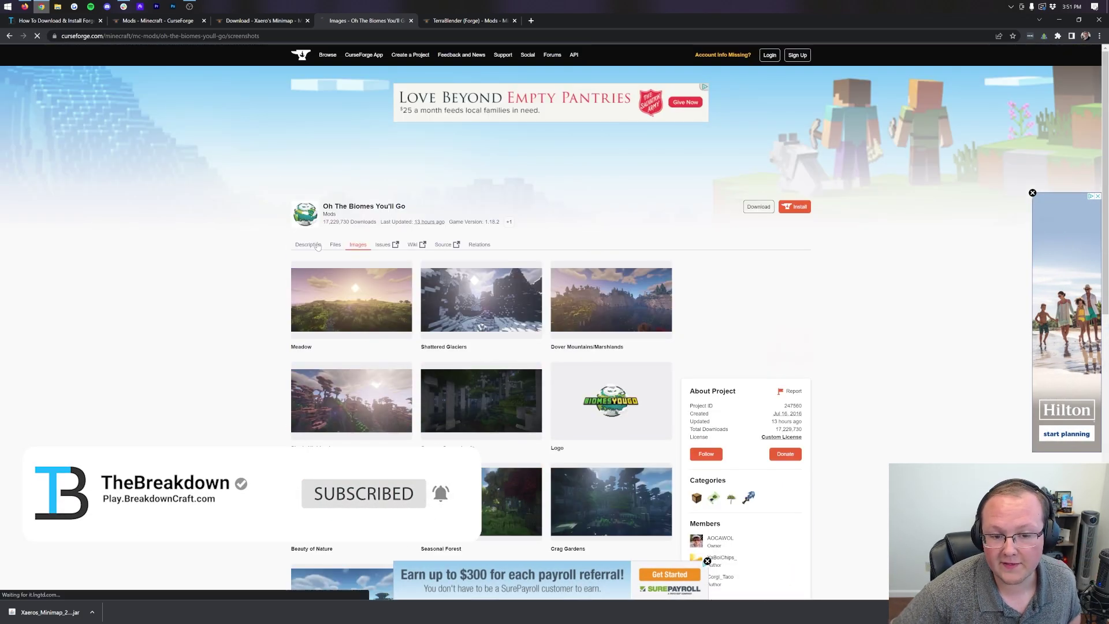
Download the newest Minecraft 1.19 file of Oh The Biomes You'll Go from Recent Files.
{"action": "left_click", "coordinate": [308, 243]}
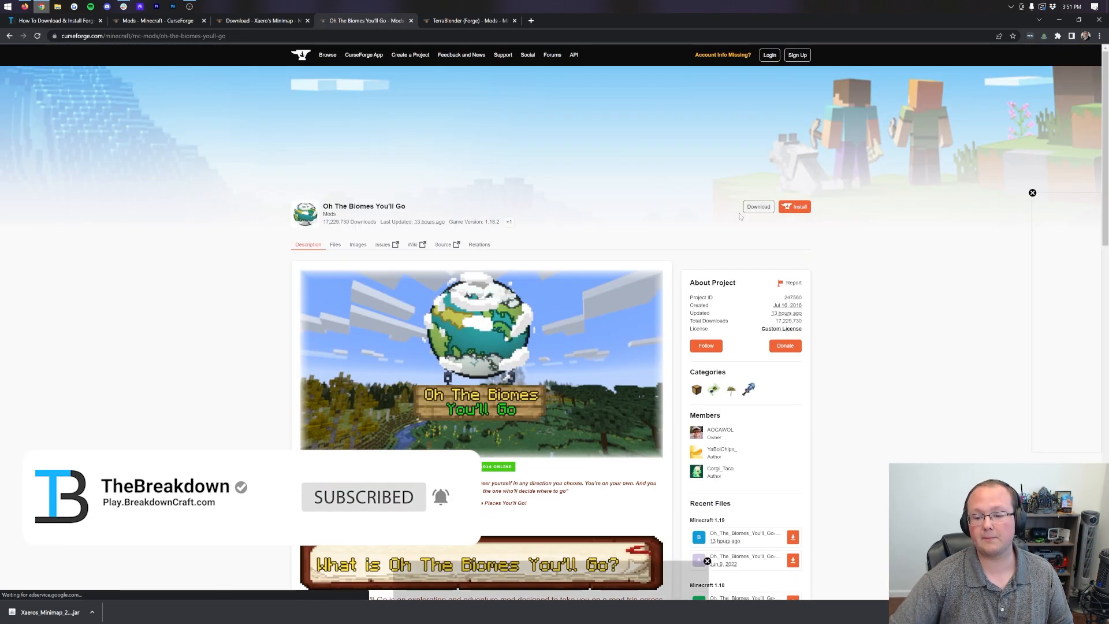
{"action": "scroll", "coordinate": [759, 252], "scroll_direction": "down", "scroll_amount": 3}
{"action": "scroll", "coordinate": [759, 252], "scroll_direction": "down", "scroll_amount": 2}
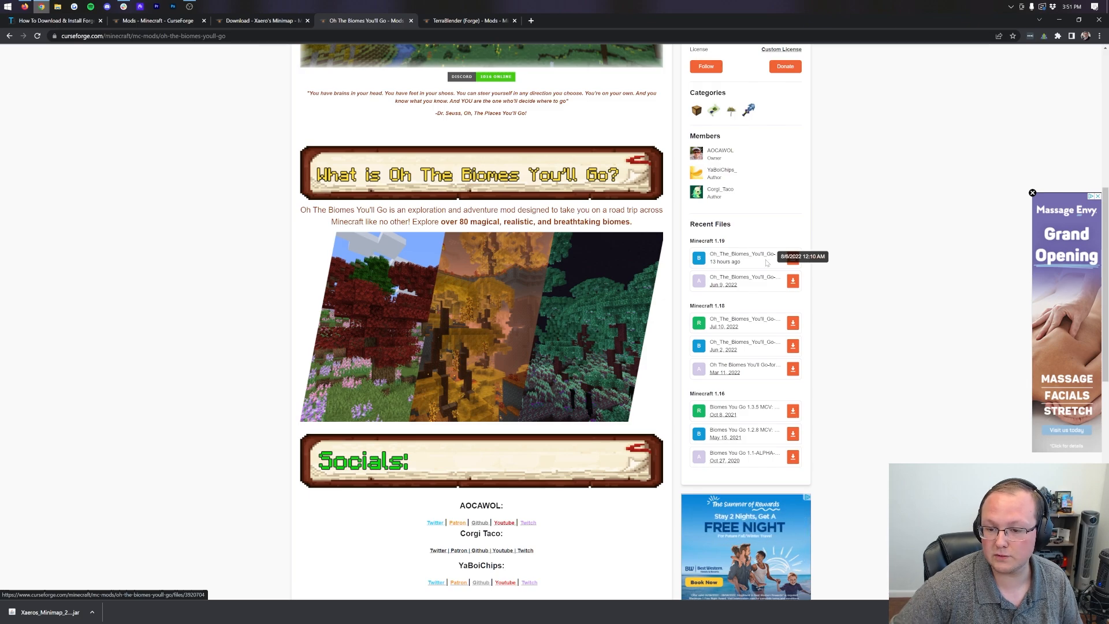
{"action": "left_click", "coordinate": [793, 258]}
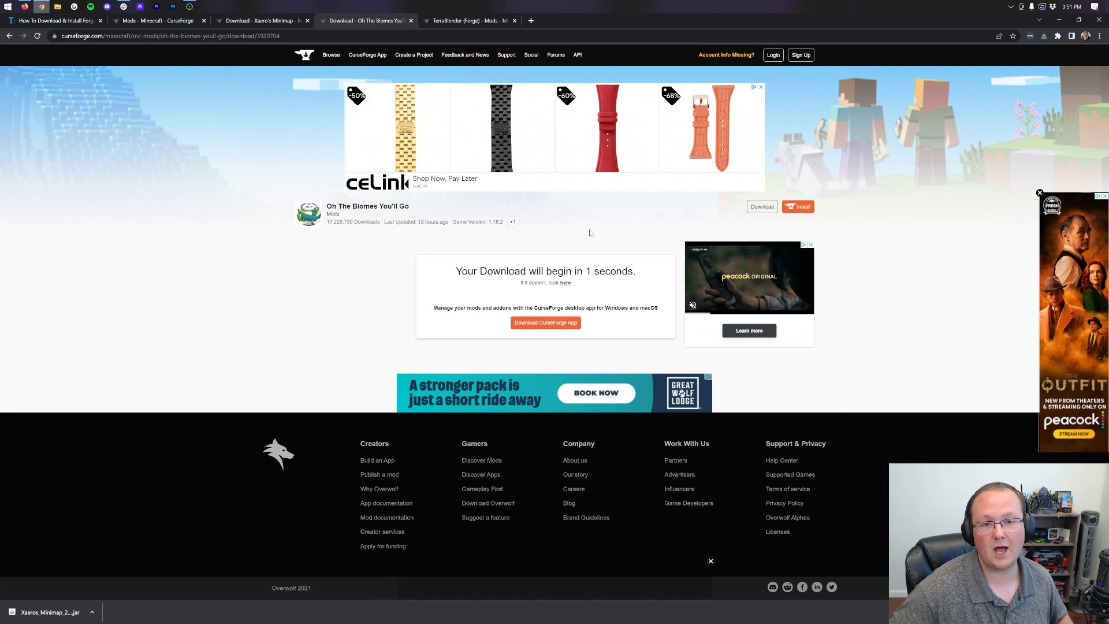
{"action": "left_click", "coordinate": [466, 21]}
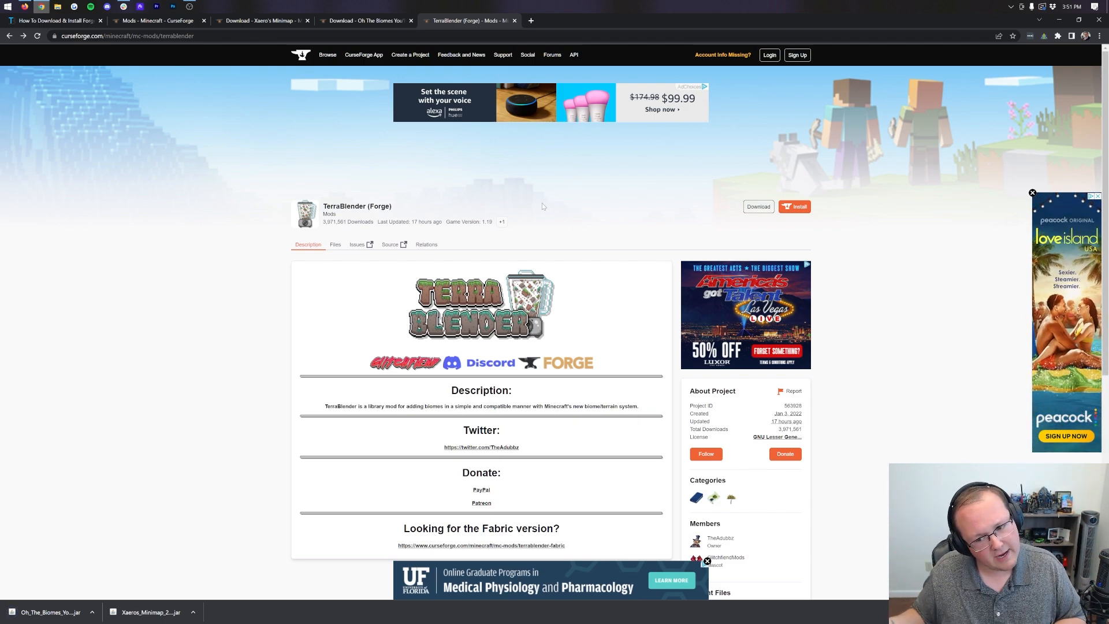
Download the TerraBlender Forge 1.19 file, then minimize Chrome to the desktop.
{"action": "left_click", "coordinate": [369, 20]}
{"action": "left_click", "coordinate": [476, 21]}
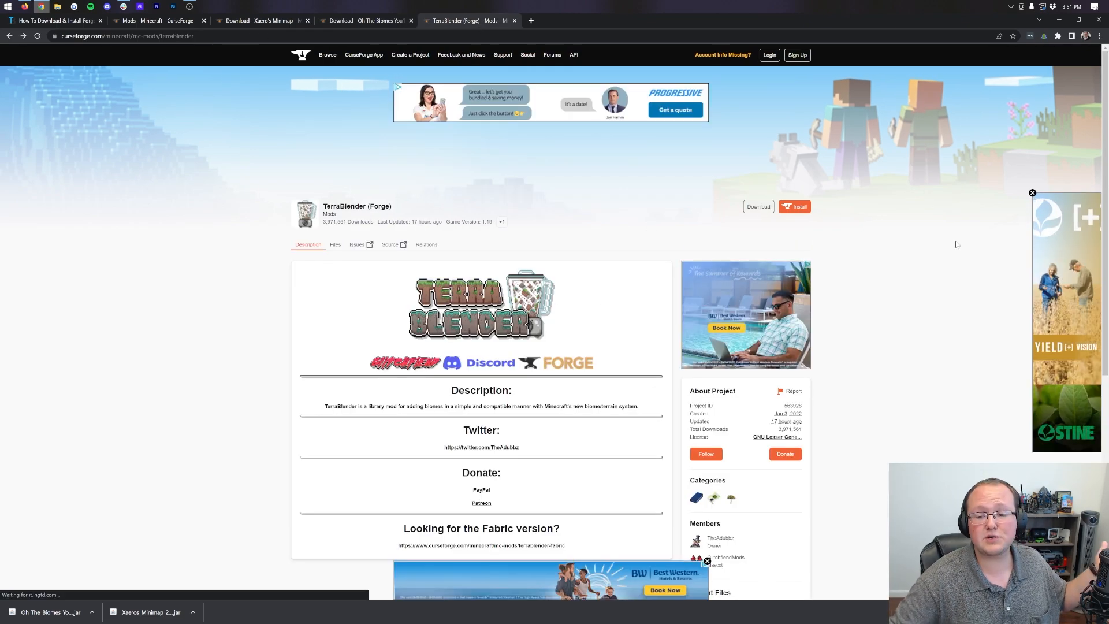
{"action": "scroll", "coordinate": [957, 243], "scroll_direction": "down", "scroll_amount": 4}
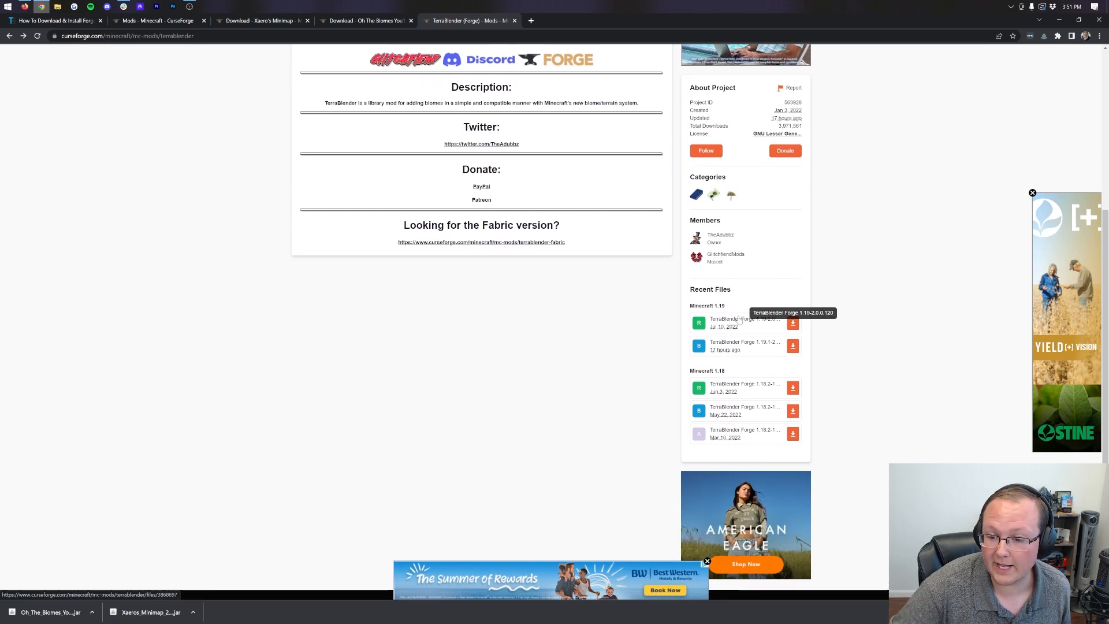
{"action": "left_click", "coordinate": [793, 322]}
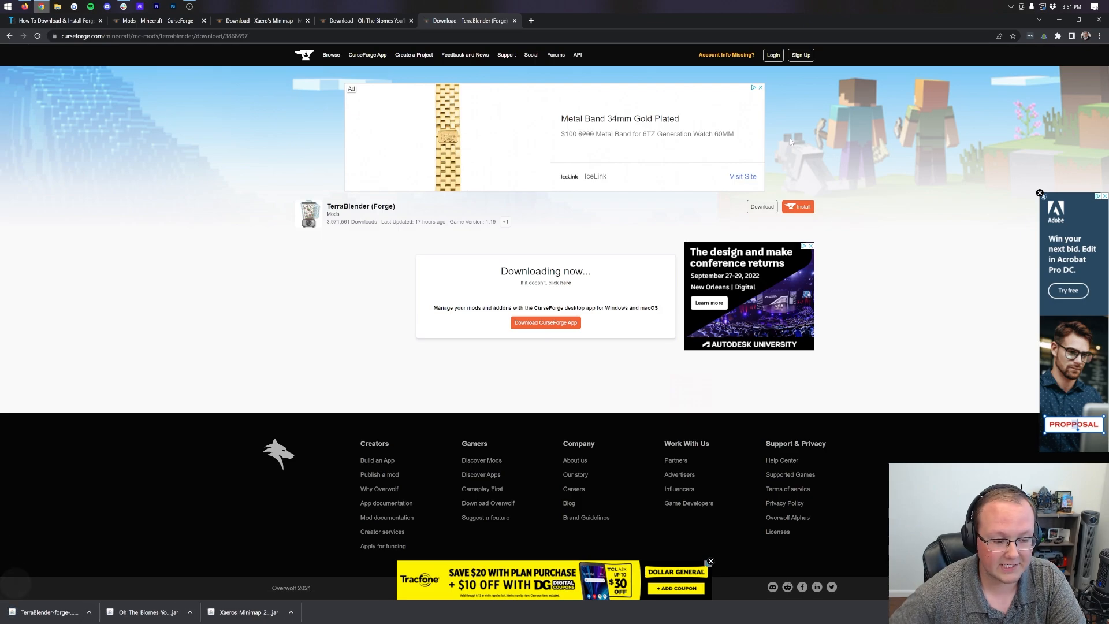
{"action": "left_click", "coordinate": [1061, 20]}
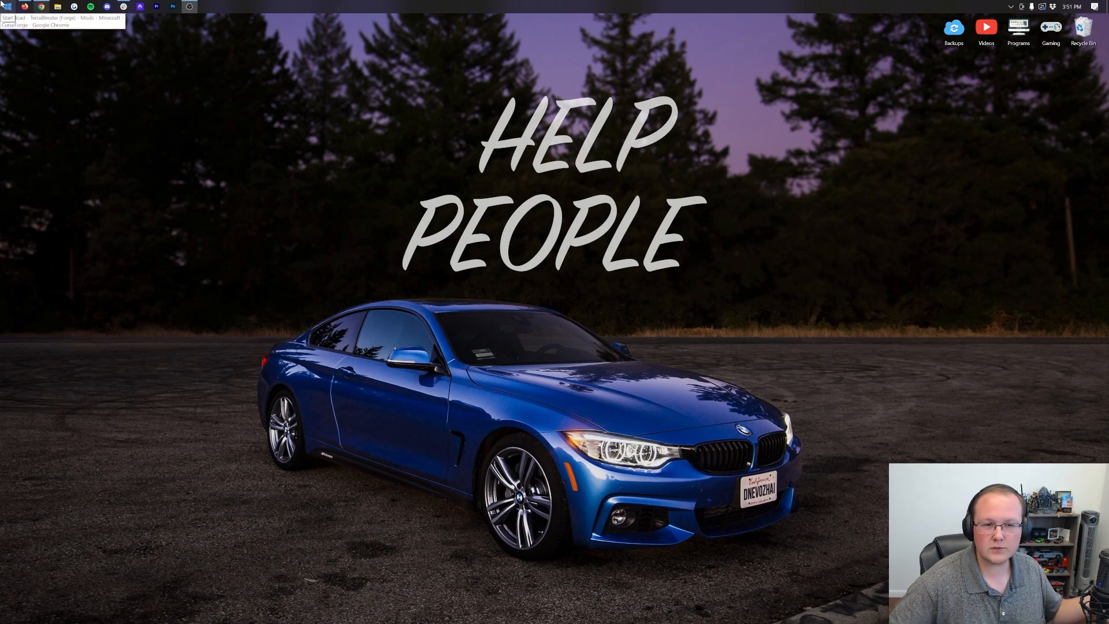
Move the three mod jars from the Downloads folder onto the desktop and line them up.
{"action": "left_click", "coordinate": [6, 5]}
{"action": "type", "text": "dow"}
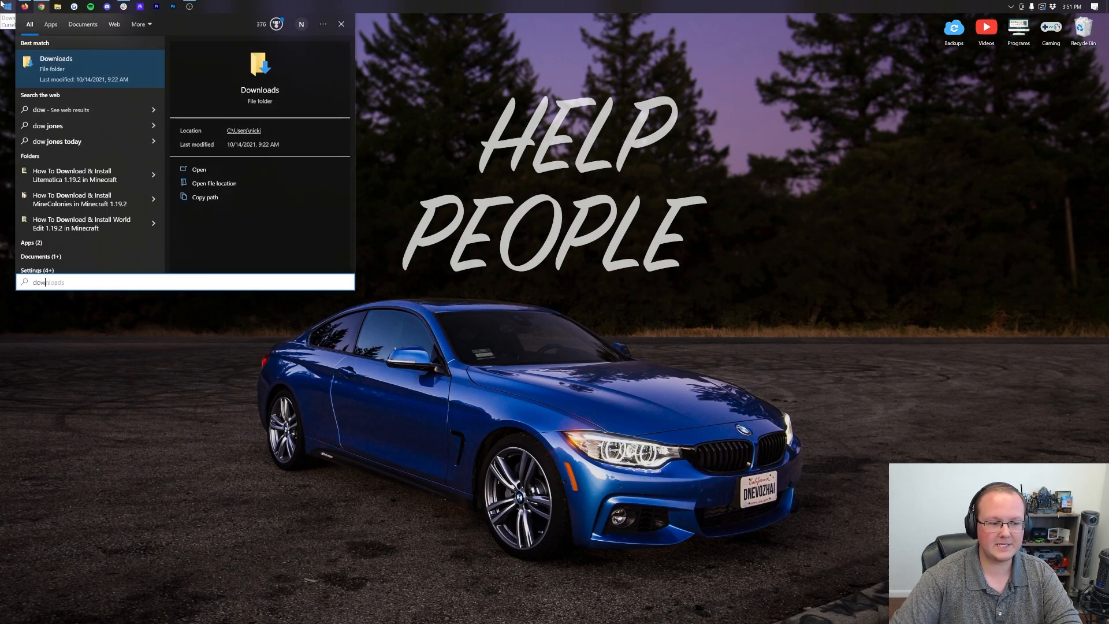
{"action": "key", "text": "Return"}
{"action": "mouse_move", "coordinate": [546, 364]}
{"action": "left_mouse_down"}
{"action": "mouse_move", "coordinate": [400, 144]}
{"action": "mouse_move", "coordinate": [306, 83]}
{"action": "left_mouse_up"}
{"action": "left_click_drag", "start_coordinate": [403, 165], "coordinate": [340, 87]}
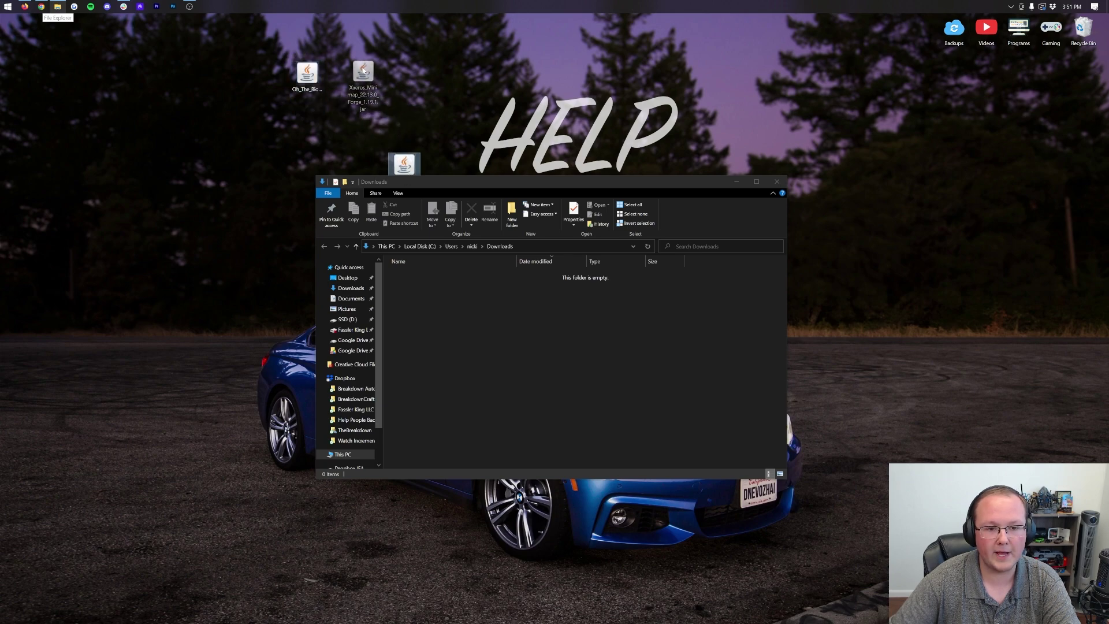
{"action": "left_click", "coordinate": [390, 113]}
{"action": "left_click", "coordinate": [777, 182]}
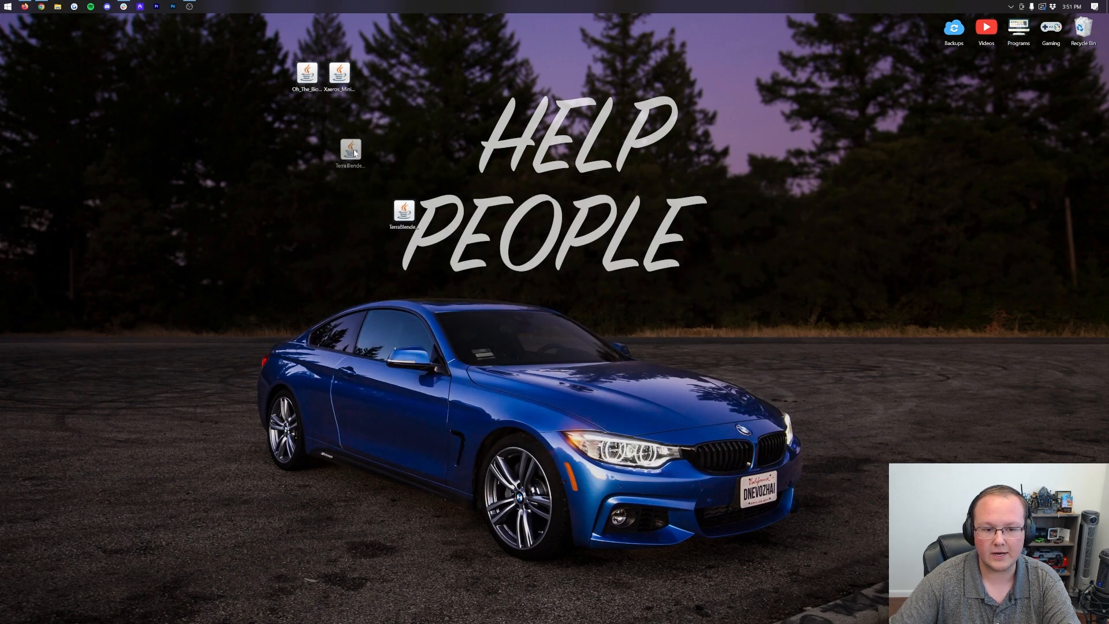
{"action": "left_click_drag", "start_coordinate": [404, 215], "coordinate": [307, 122]}
Launch the Minecraft Launcher from the Start menu.
{"action": "key", "text": "super"}
{"action": "left_click", "coordinate": [62, 52]}
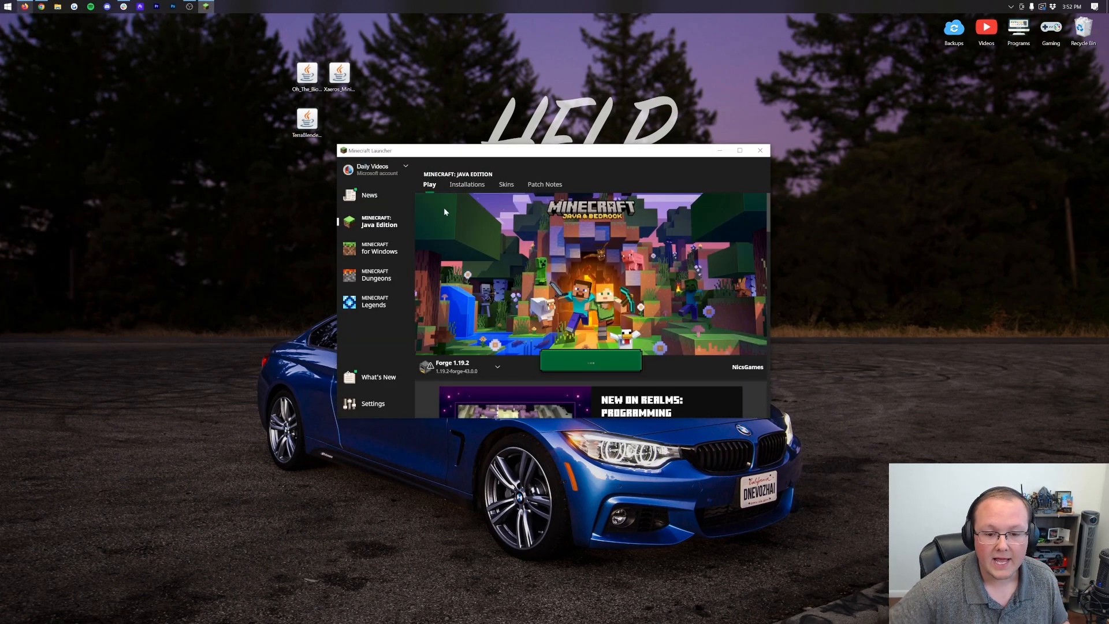
Inspect the forge installation's Edit settings and resolution choices, leaving without saving.
{"action": "left_click", "coordinate": [467, 184]}
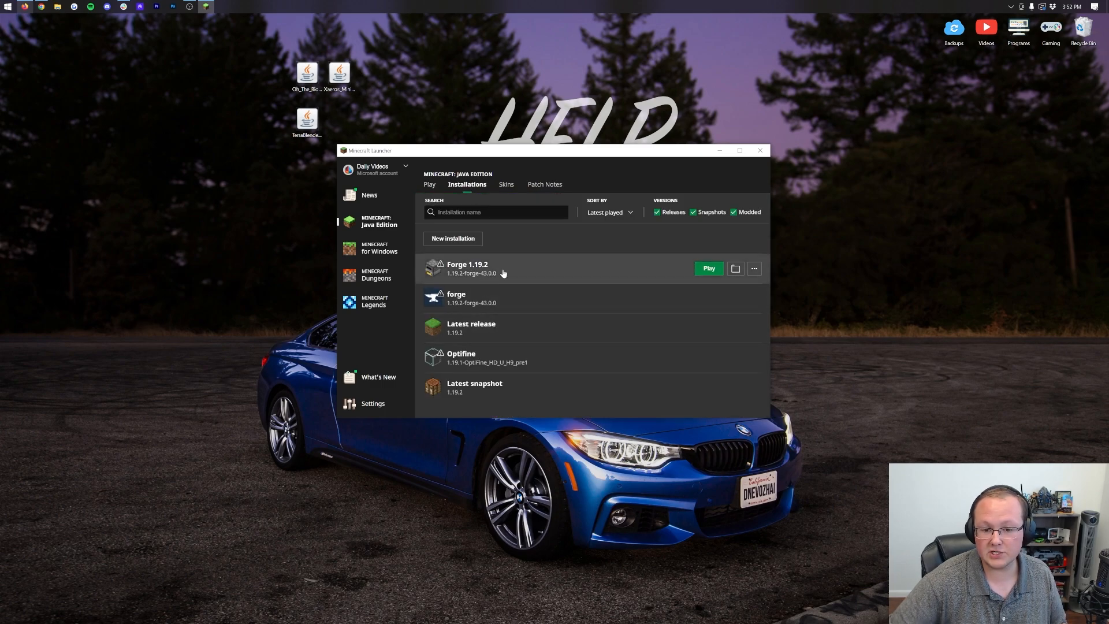
{"action": "mouse_move", "coordinate": [485, 298]}
{"action": "left_click", "coordinate": [754, 299]}
{"action": "left_click", "coordinate": [741, 318]}
{"action": "left_click", "coordinate": [478, 359]}
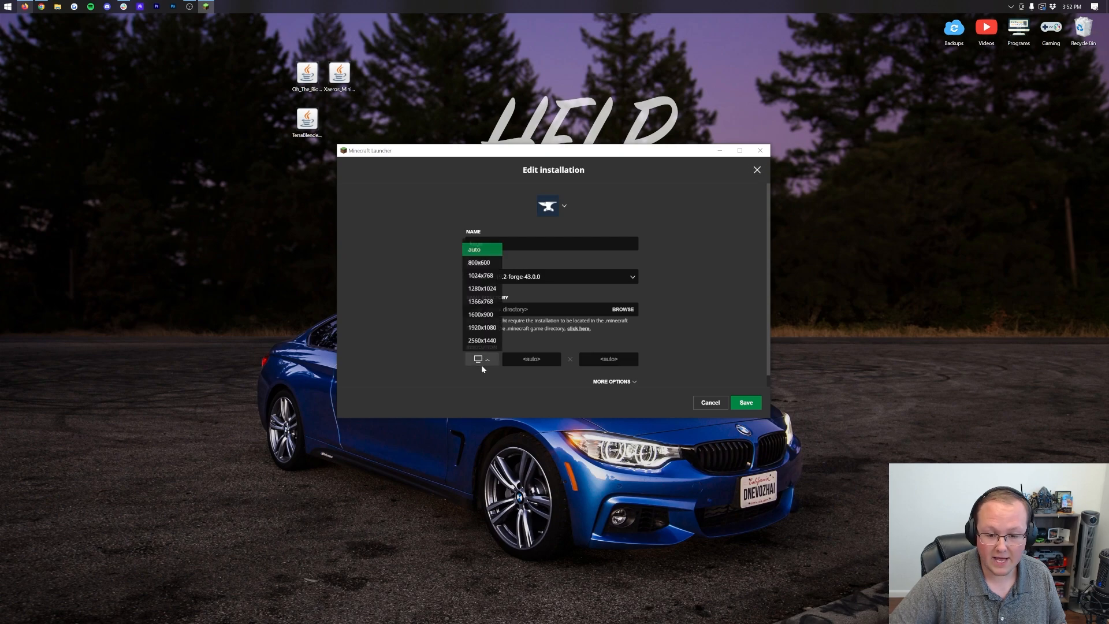
{"action": "left_click", "coordinate": [479, 328]}
{"action": "left_click", "coordinate": [747, 403]}
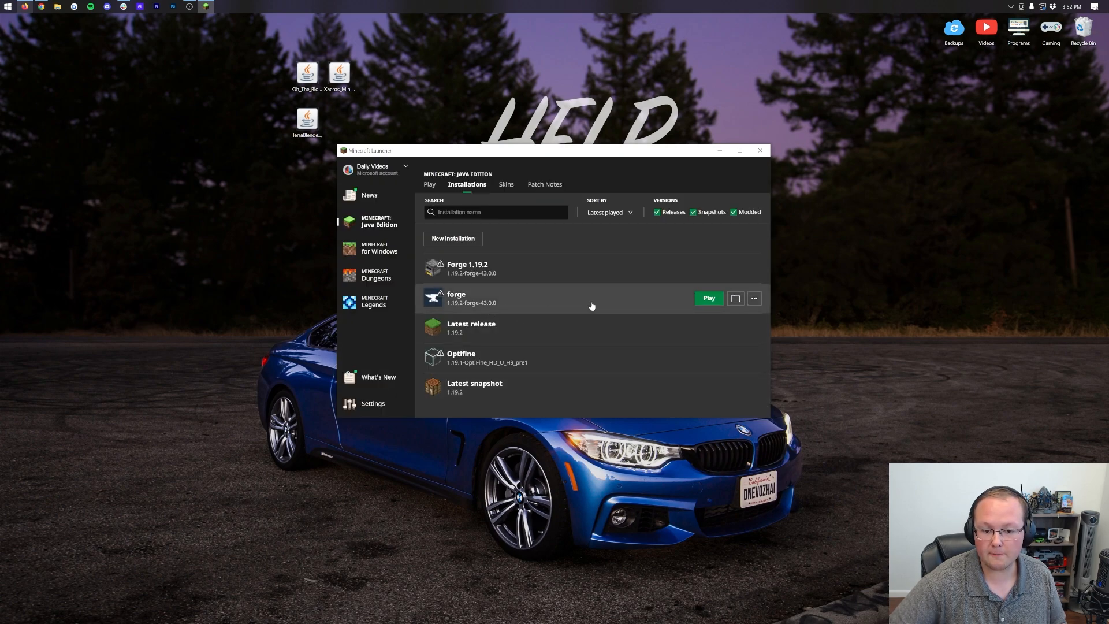
Play the forge 1.19.2 installation, accepting the modified-installation warning.
{"action": "left_click", "coordinate": [709, 298]}
{"action": "left_click", "coordinate": [659, 336]}
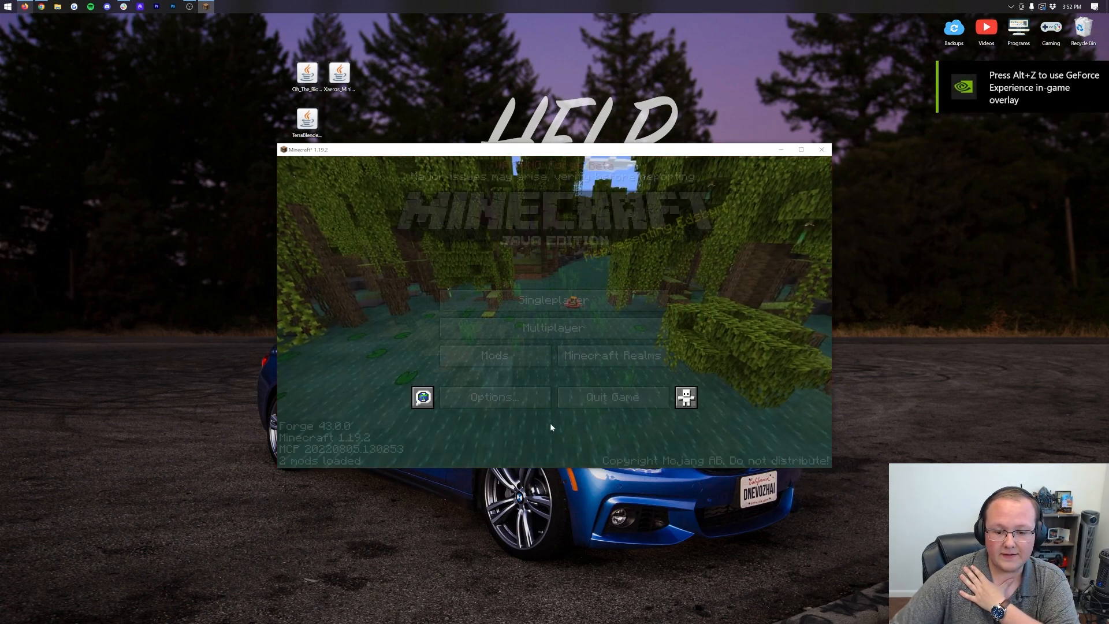
From the Mods screen, open the game's mods folder.
{"action": "left_click", "coordinate": [459, 325]}
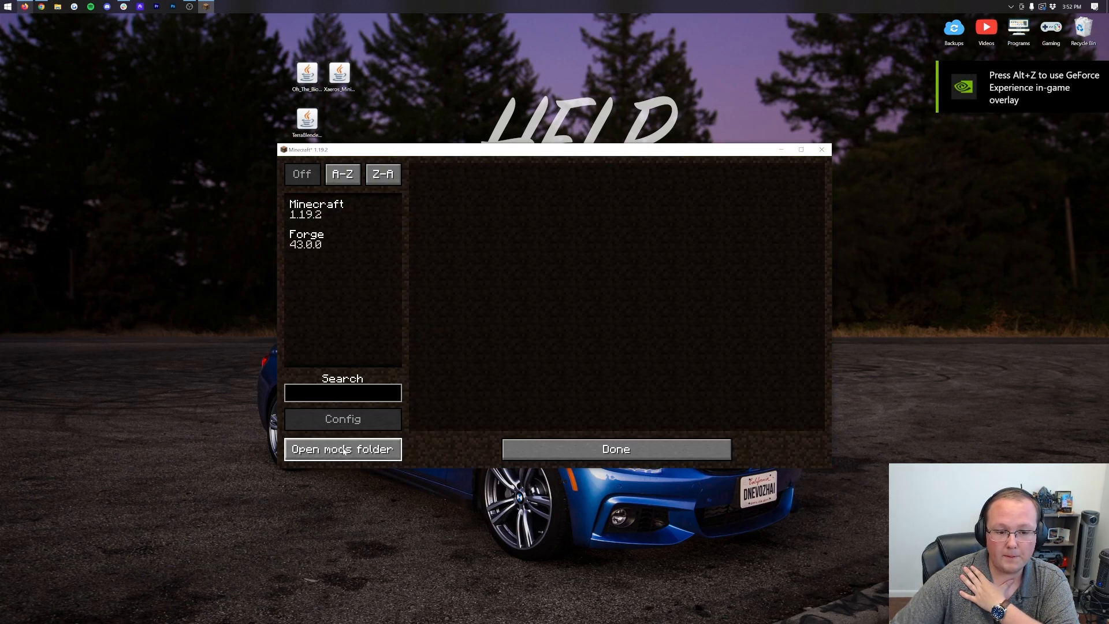
{"action": "left_click", "coordinate": [549, 442]}
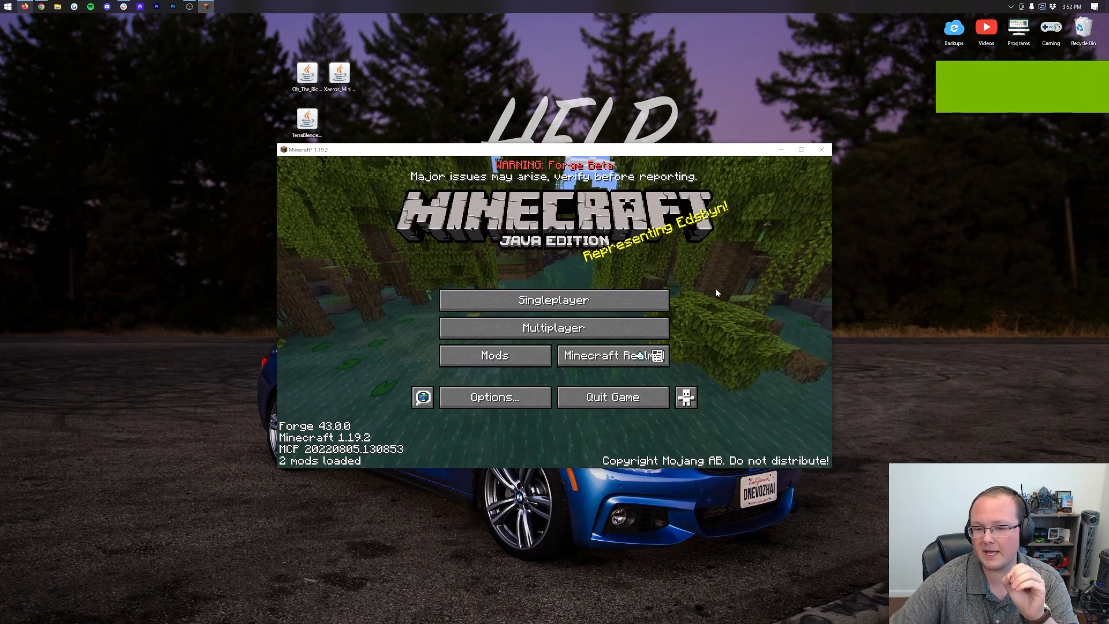
{"action": "left_click", "coordinate": [446, 356]}
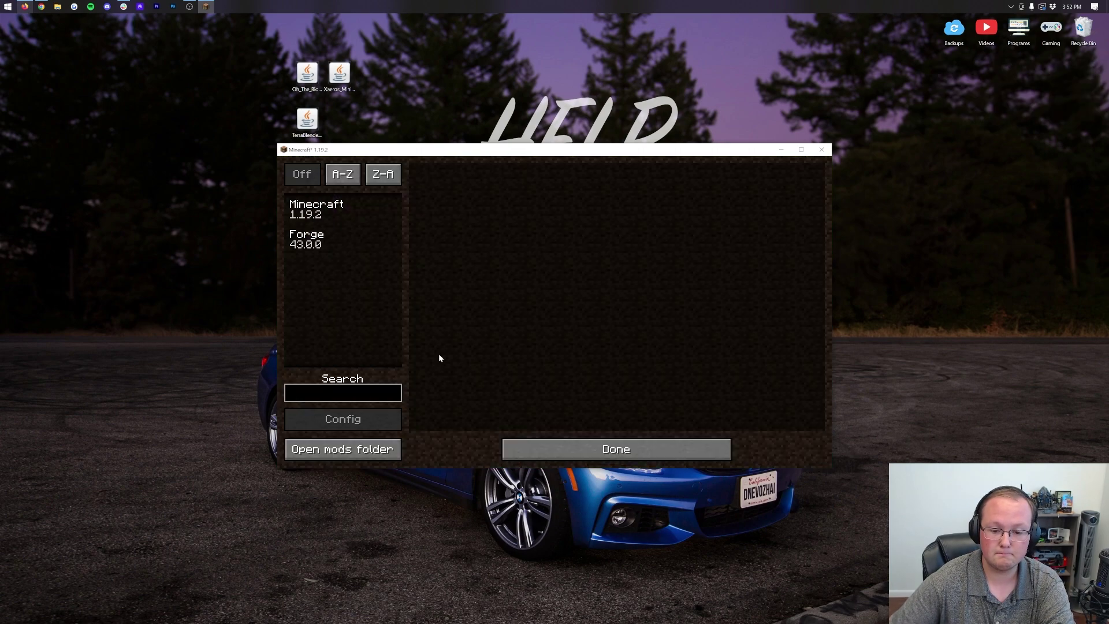
{"action": "left_click", "coordinate": [341, 449]}
Drag the three mod jars from the desktop into the mods folder and close it.
{"action": "left_click_drag", "start_coordinate": [452, 69], "coordinate": [286, 148]}
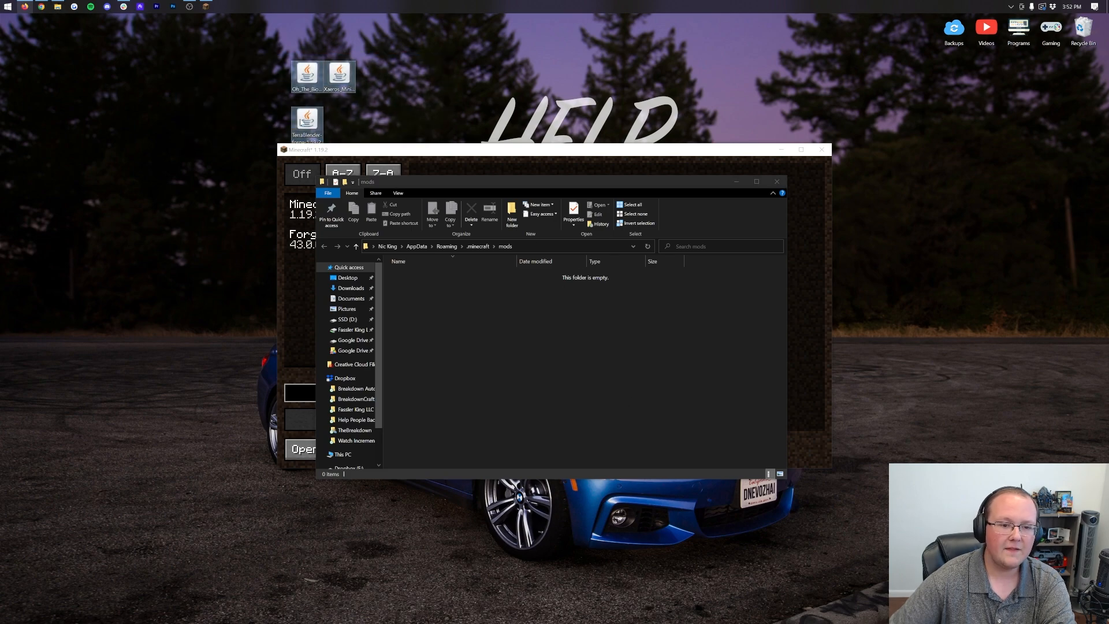
{"action": "left_click_drag", "start_coordinate": [307, 79], "coordinate": [516, 329]}
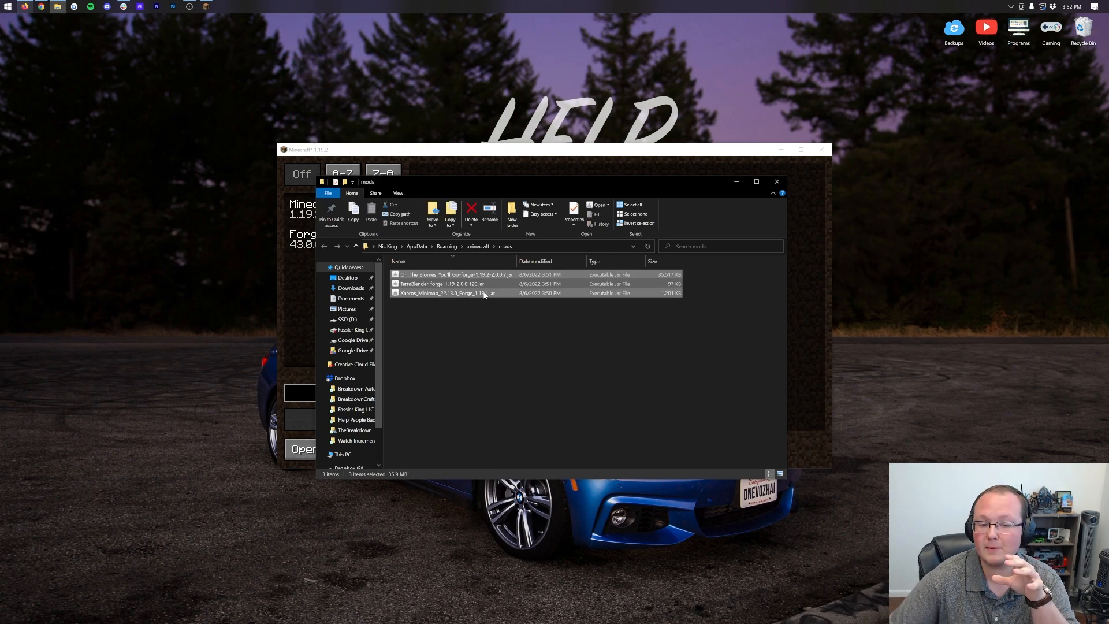
{"action": "left_click", "coordinate": [525, 434]}
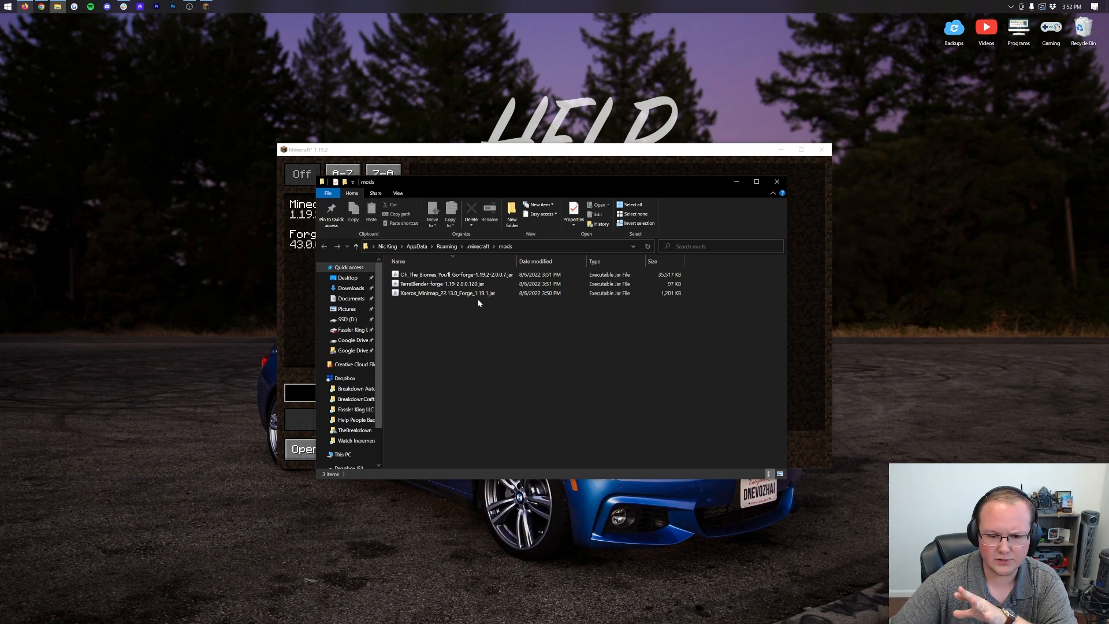
{"action": "left_click", "coordinate": [777, 183]}
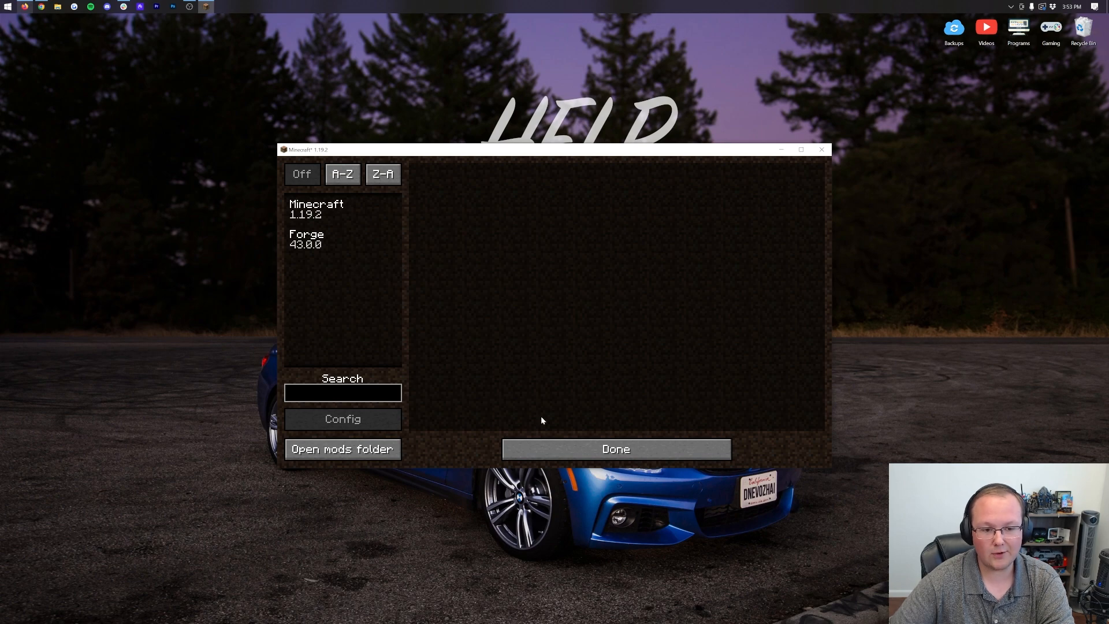
{"action": "left_click", "coordinate": [555, 443]}
Quit the game and reopen the Minecraft Launcher from Start.
{"action": "left_click", "coordinate": [590, 397]}
{"action": "key", "text": "super"}
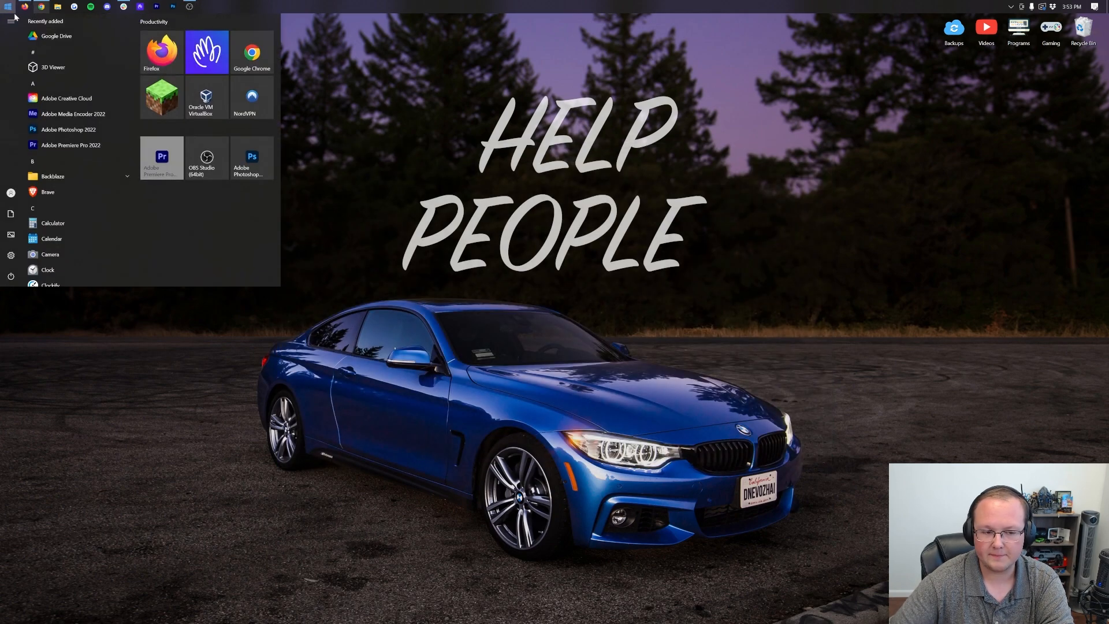
{"action": "key", "text": "super"}
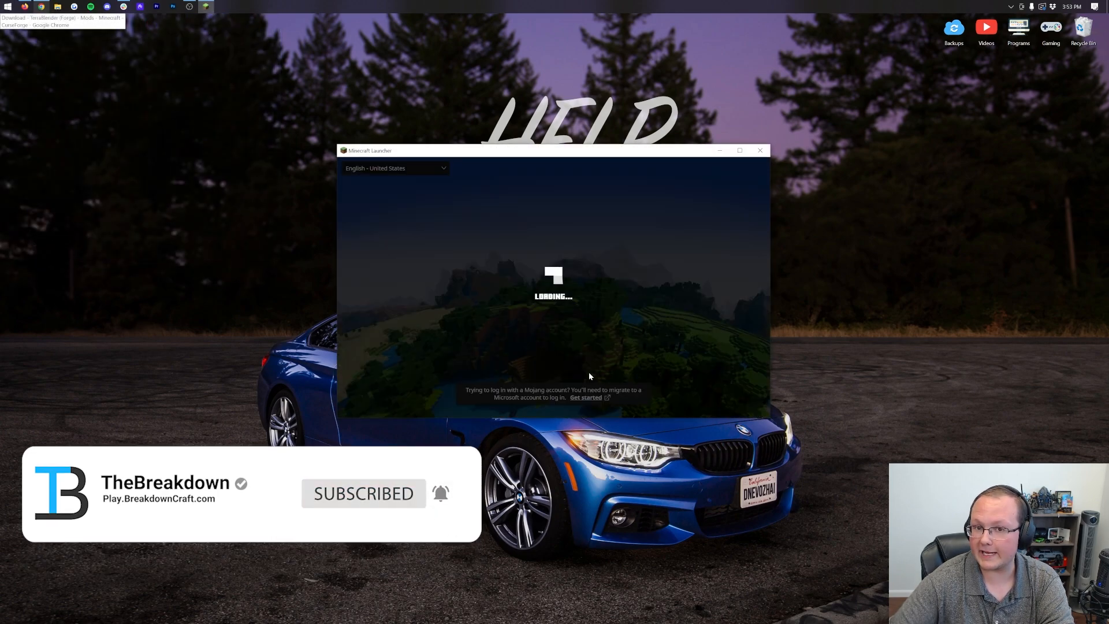
Keep forge as the installation, start it, cancel the warning, then show the Installations list.
{"action": "left_click", "coordinate": [459, 367]}
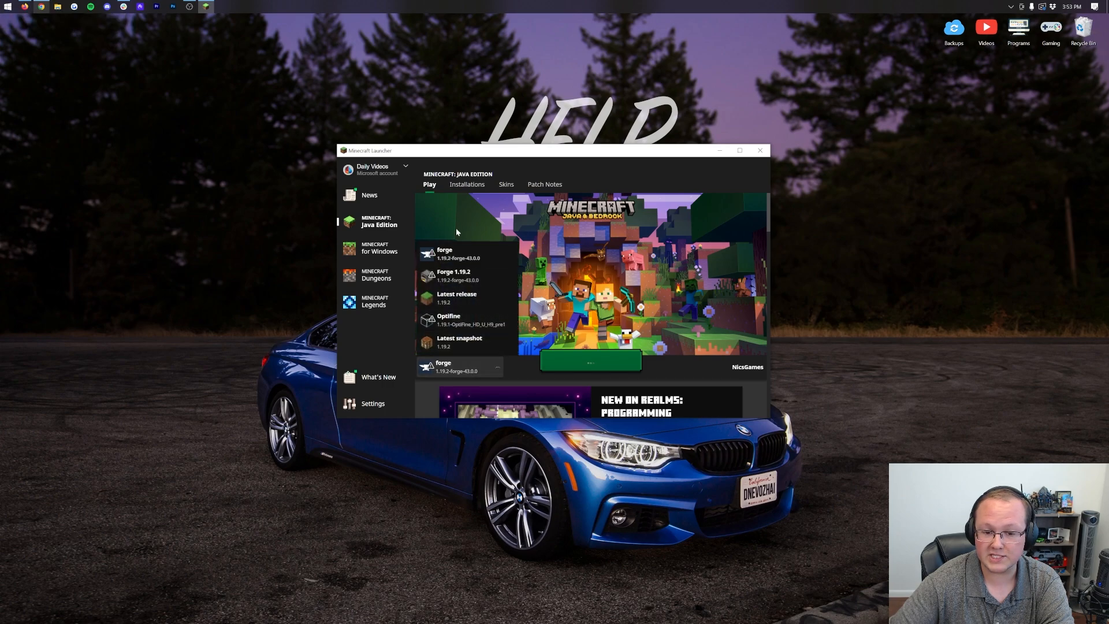
{"action": "left_click", "coordinate": [459, 342]}
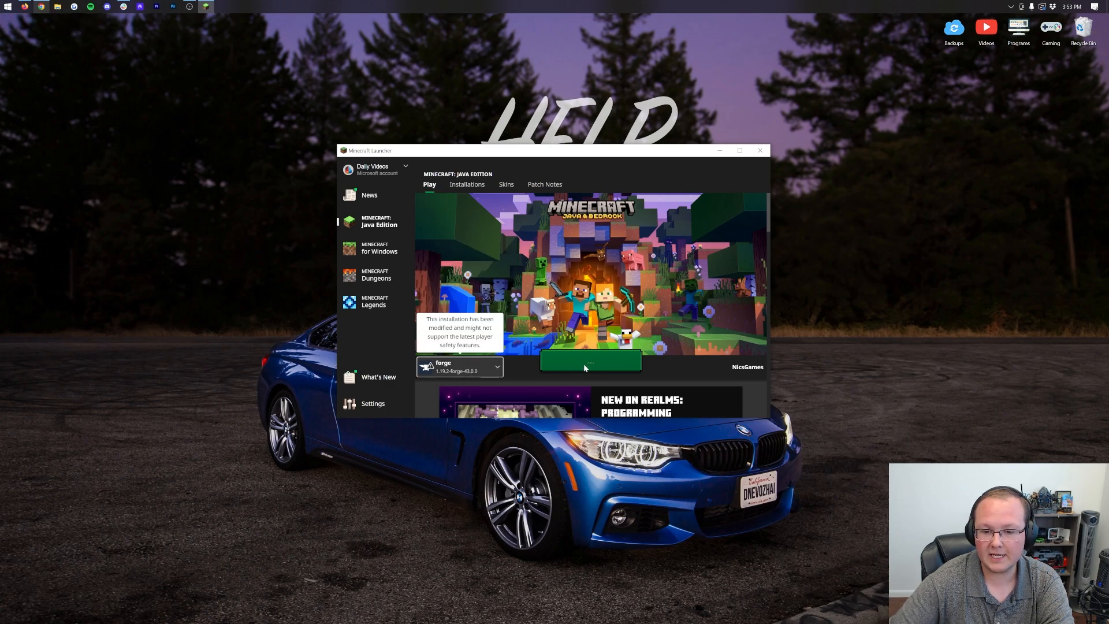
{"action": "left_click", "coordinate": [582, 366]}
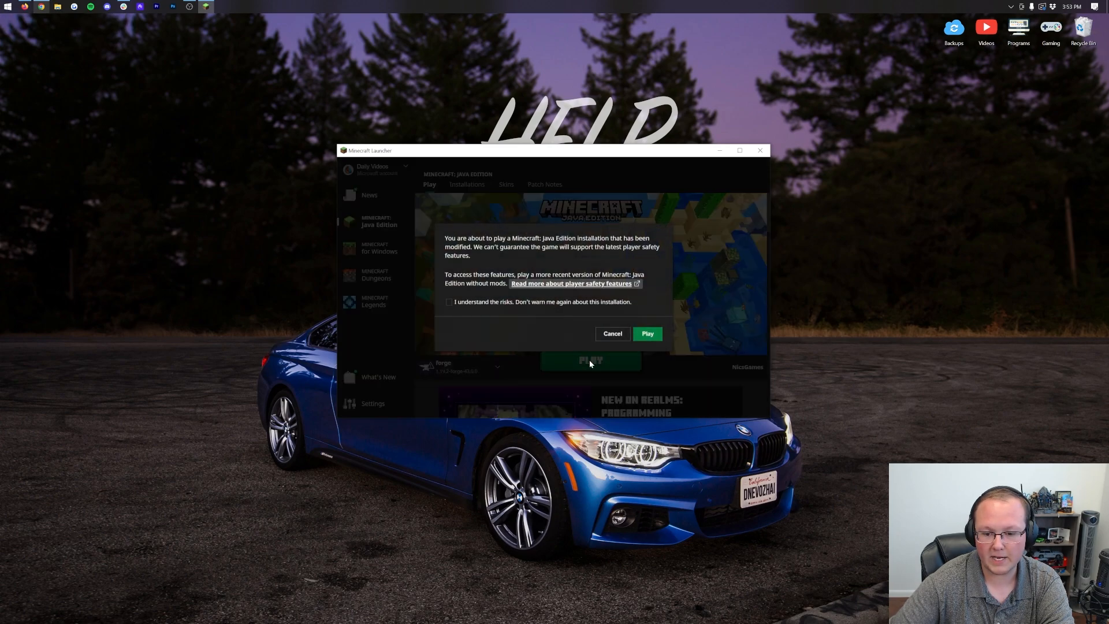
{"action": "left_click", "coordinate": [623, 337]}
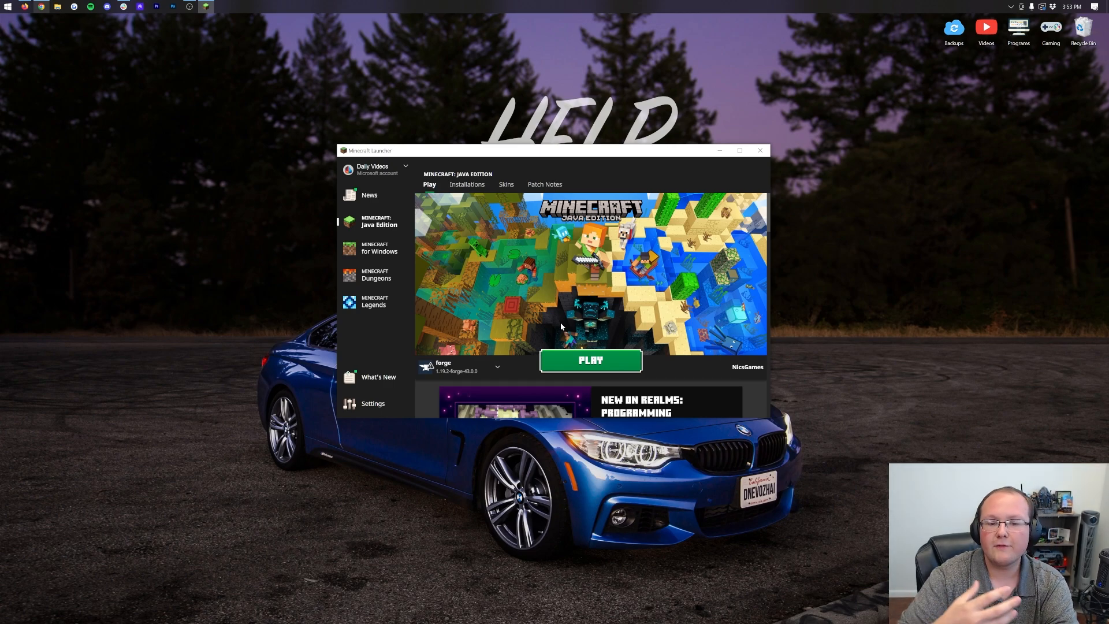
{"action": "left_click", "coordinate": [467, 184]}
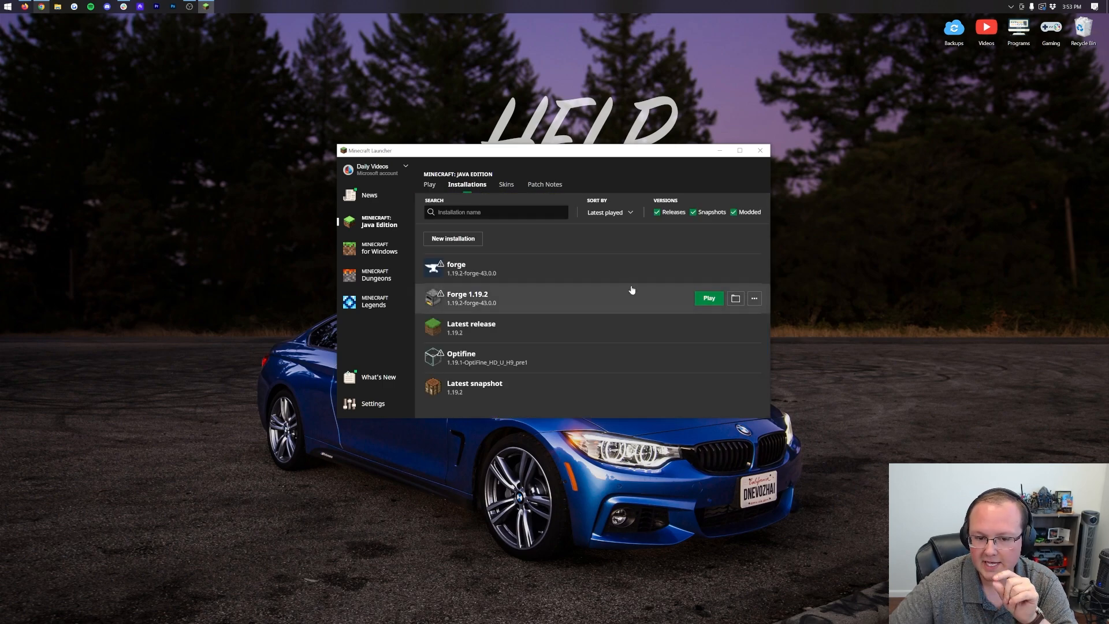
{"action": "left_click", "coordinate": [733, 212]}
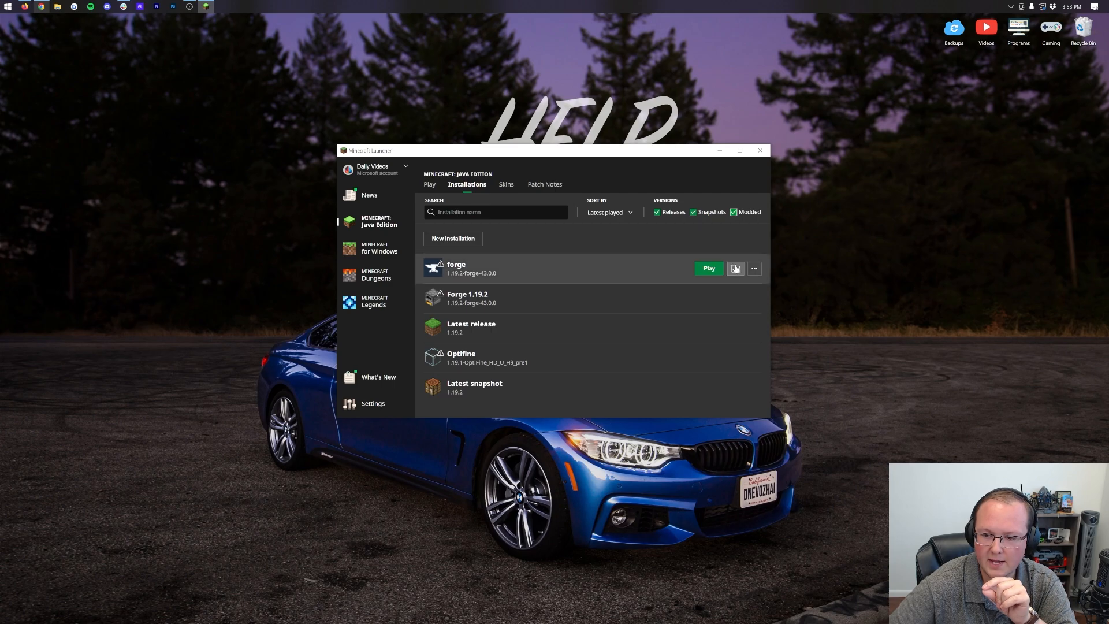
{"action": "left_click", "coordinate": [735, 270]}
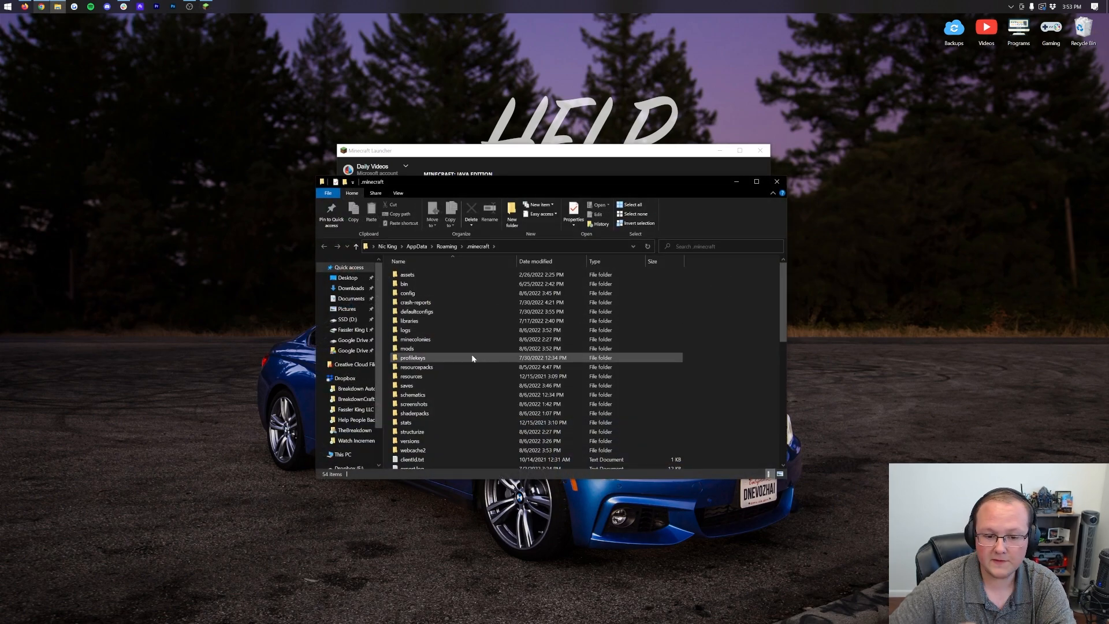
{"action": "scroll", "coordinate": [434, 372], "scroll_direction": "down", "scroll_amount": 1}
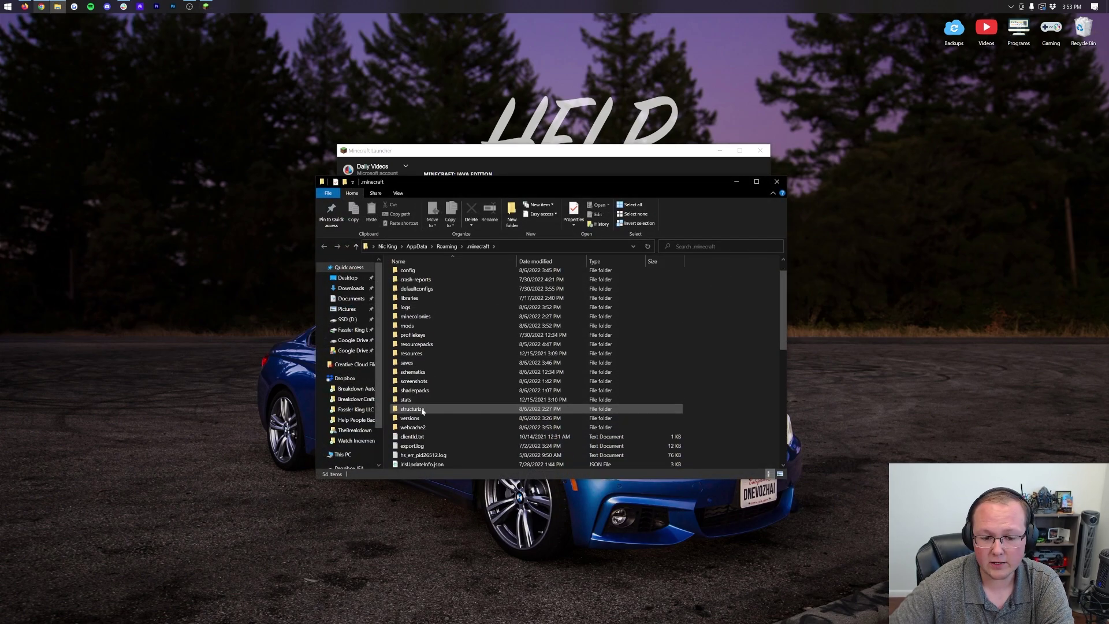
{"action": "double_click", "coordinate": [430, 326]}
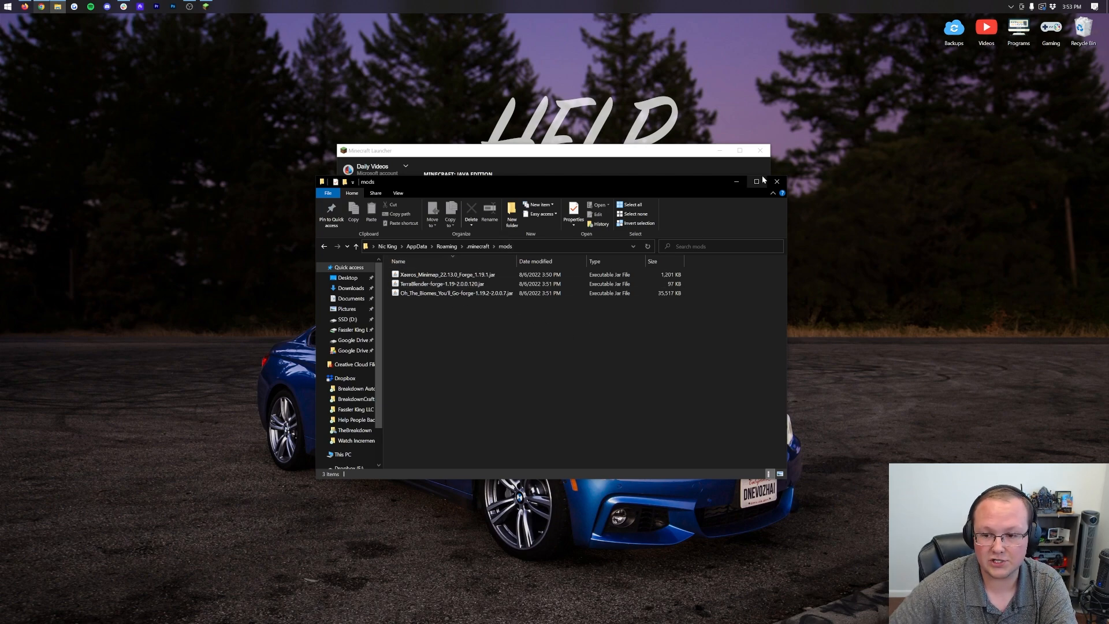
{"action": "left_click", "coordinate": [776, 182]}
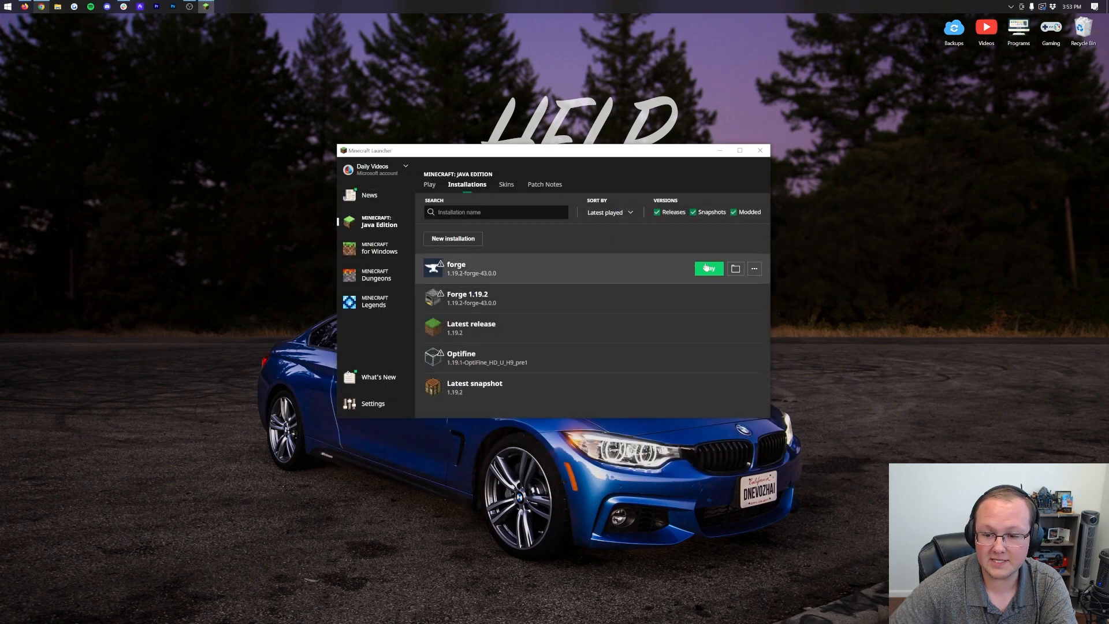
{"action": "left_click", "coordinate": [709, 268]}
Accept the modded-installation warning so Forge 1.19.2 launches to the title screen.
{"action": "left_click", "coordinate": [648, 334]}
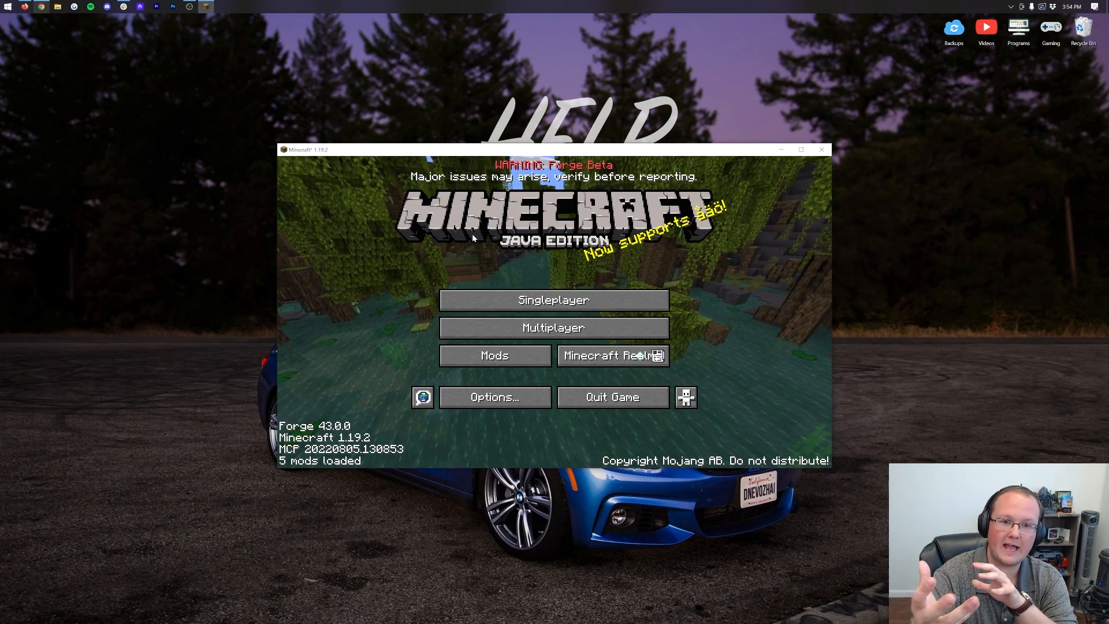
Review TerraBlender, Xaero's Minimap and Oh The Biomes You'll Go in the mods list, then return to the menu.
{"action": "left_click", "coordinate": [520, 360]}
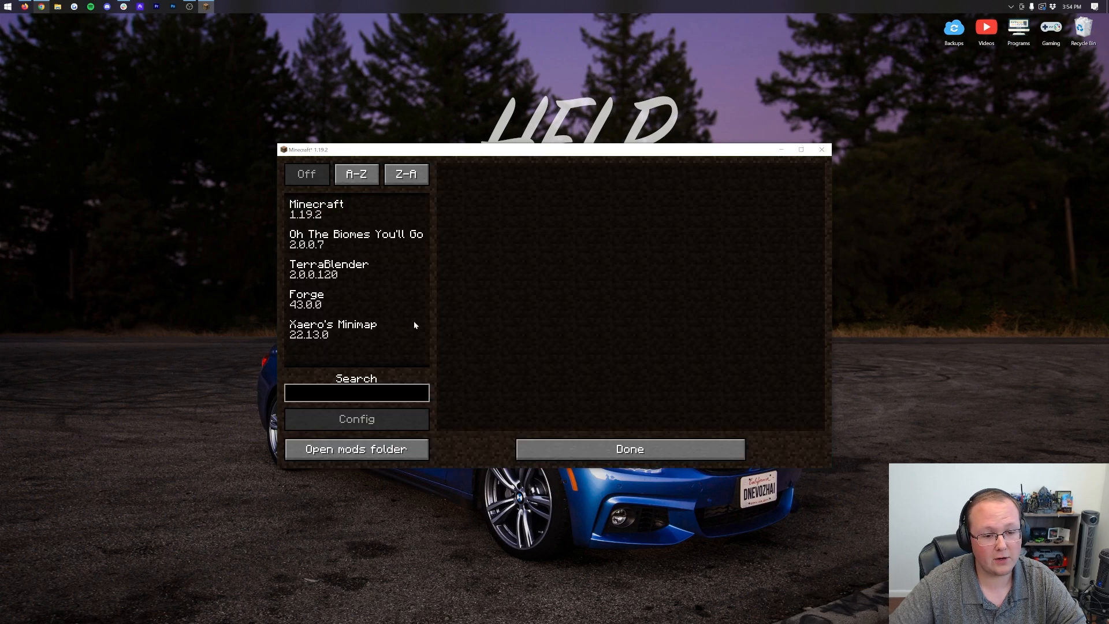
{"action": "left_click", "coordinate": [316, 273]}
{"action": "left_click", "coordinate": [326, 334]}
{"action": "left_click", "coordinate": [355, 239]}
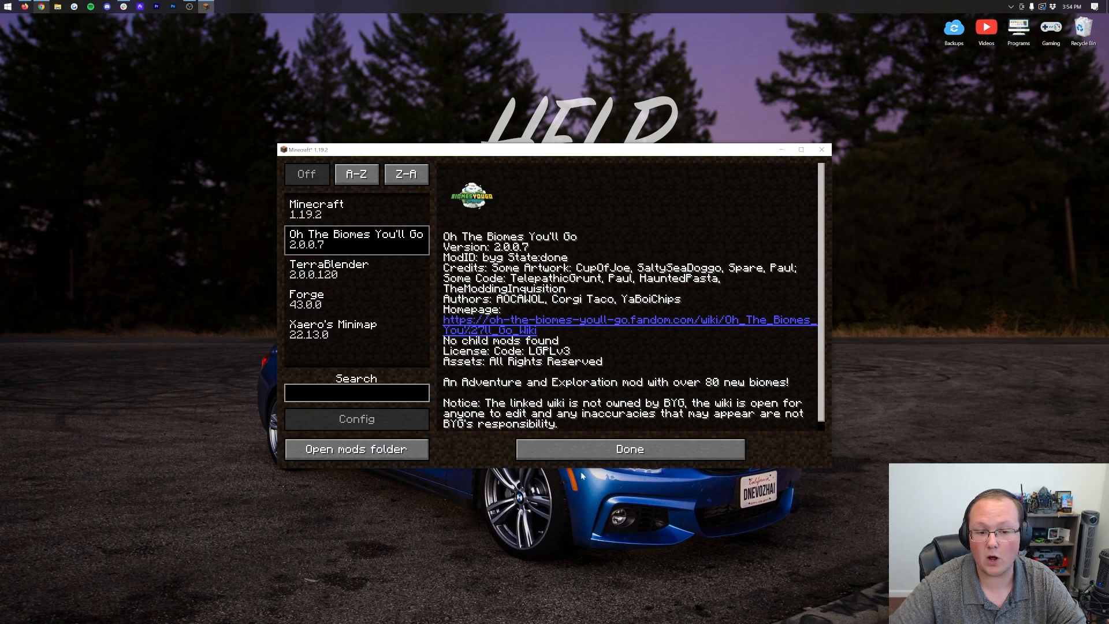
{"action": "left_click", "coordinate": [629, 449]}
Load the 'Oh The Biomes You'll Go' singleplayer world.
{"action": "left_click", "coordinate": [555, 296]}
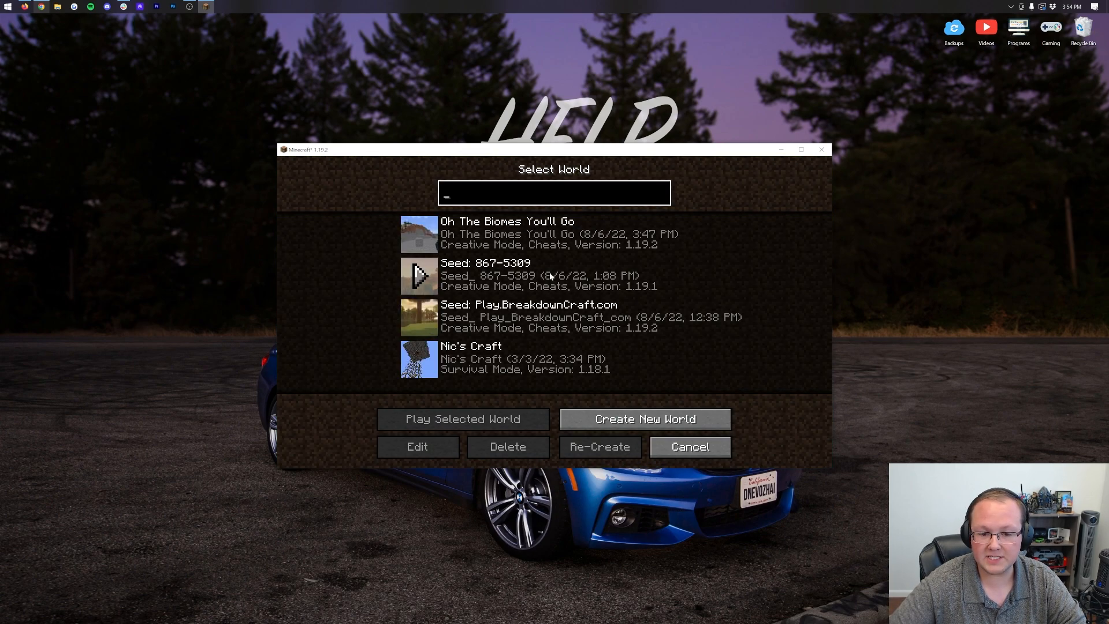
{"action": "double_click", "coordinate": [523, 243]}
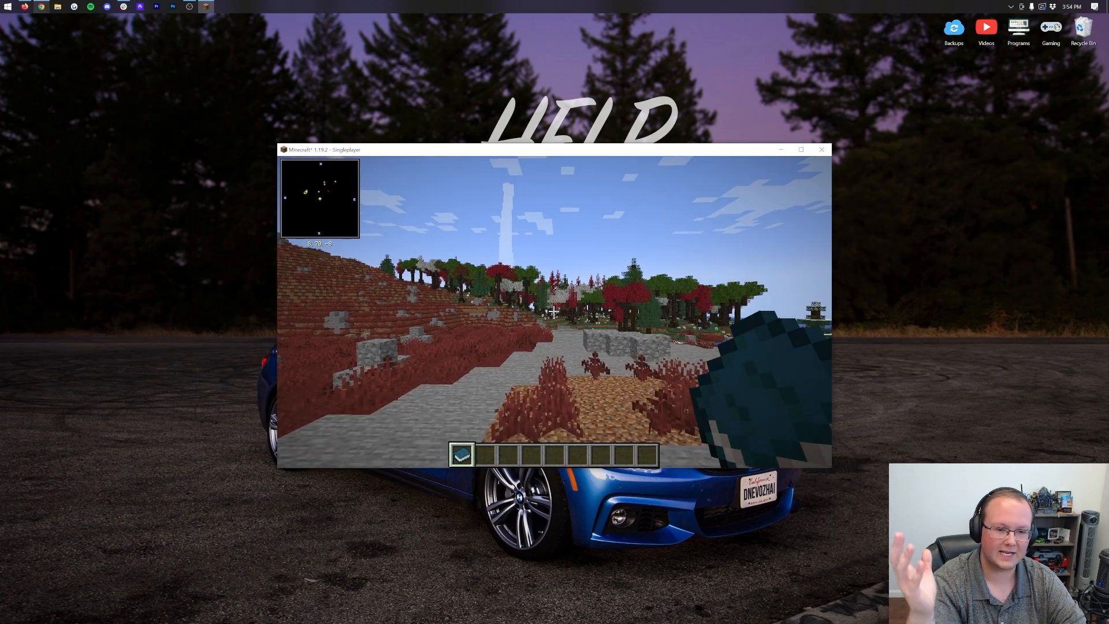
Walk across the red tundra into the forest and show the F3 debug overlay to read the biome.
{"action": "key", "text": "w"}
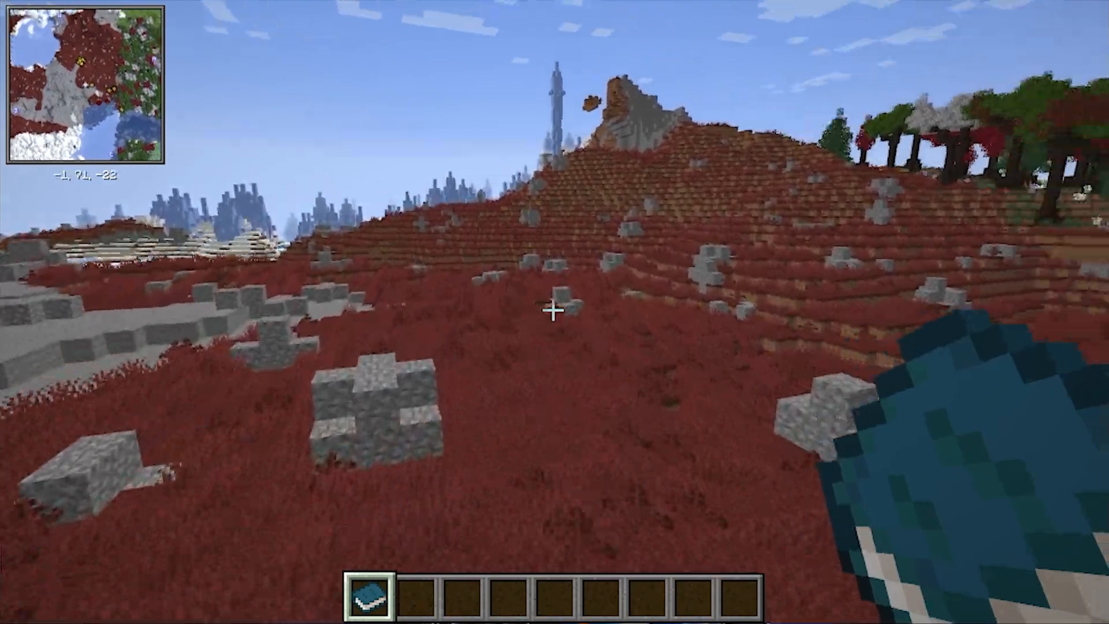
{"action": "key", "text": "w"}
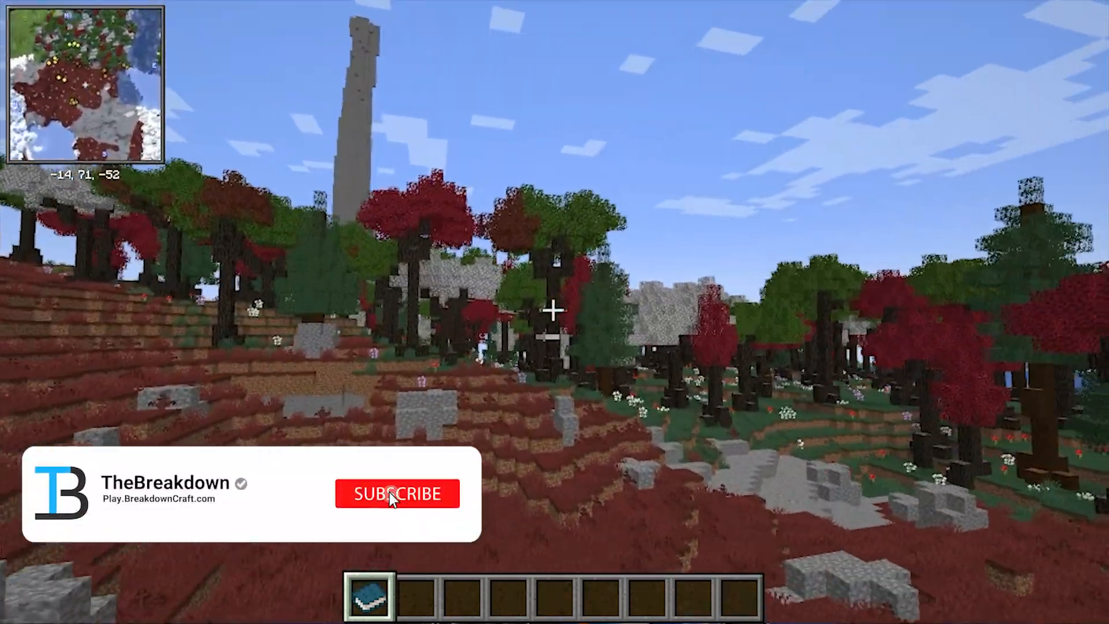
{"action": "key", "text": "w"}
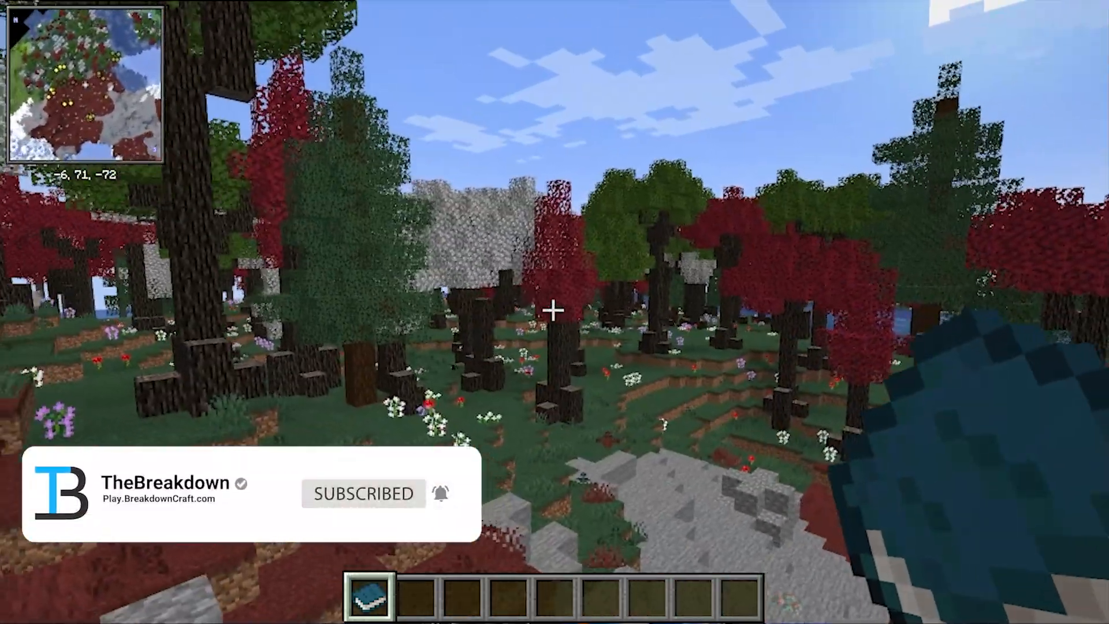
{"action": "key", "text": "w"}
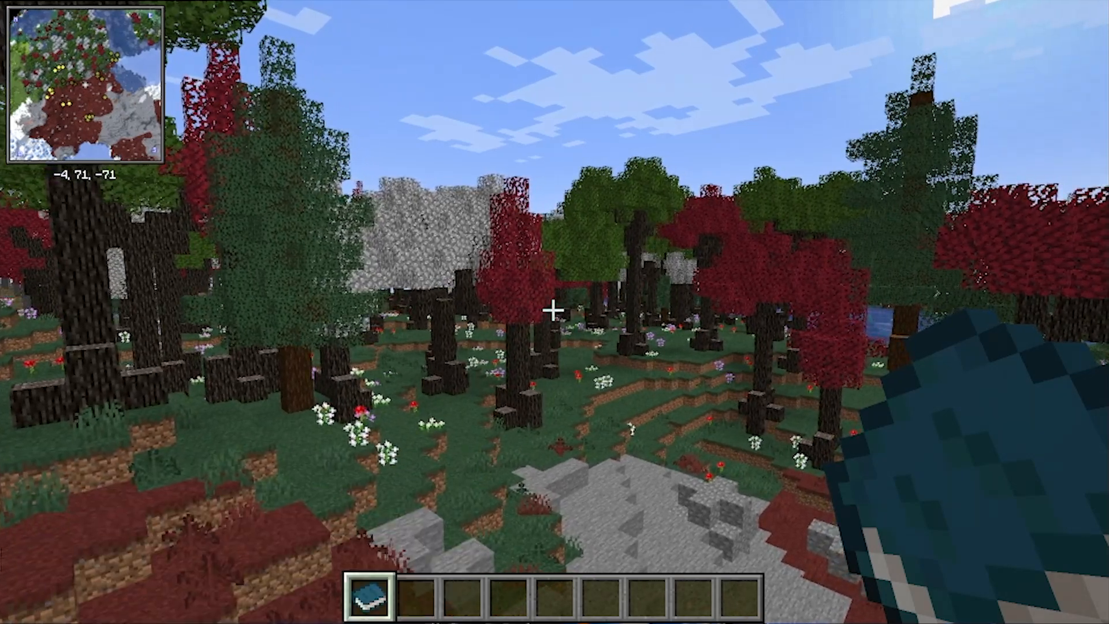
{"action": "key", "text": "F3"}
{"action": "key", "text": "t"}
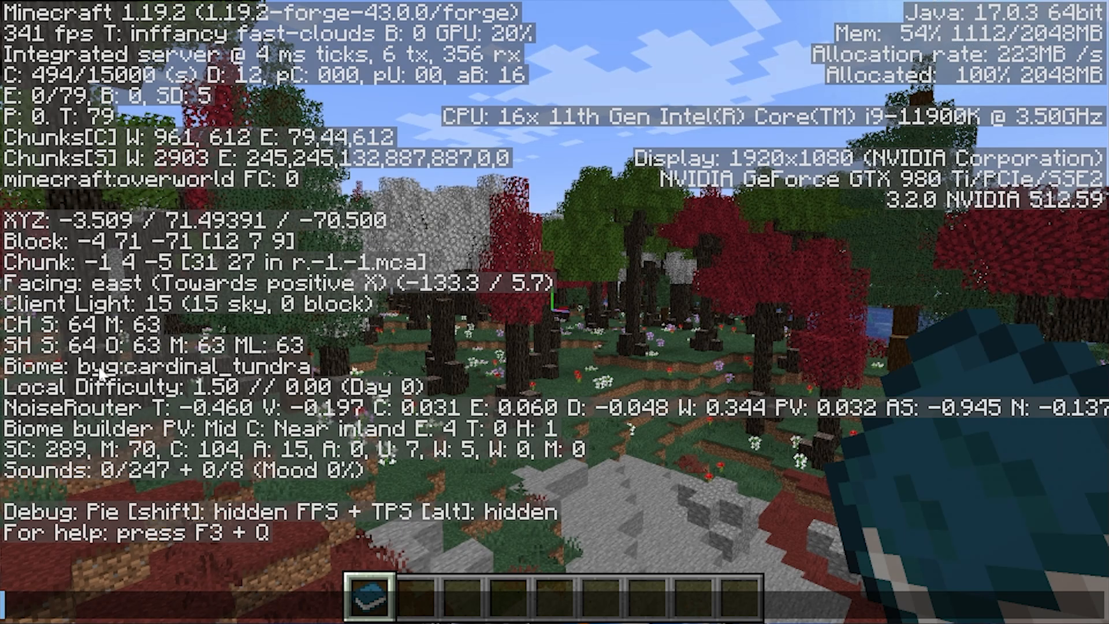
{"action": "key", "text": "Escape"}
Explore past the lake and rocky hillside, heading west across the tundra toward the ice spikes.
{"action": "key", "text": "w"}
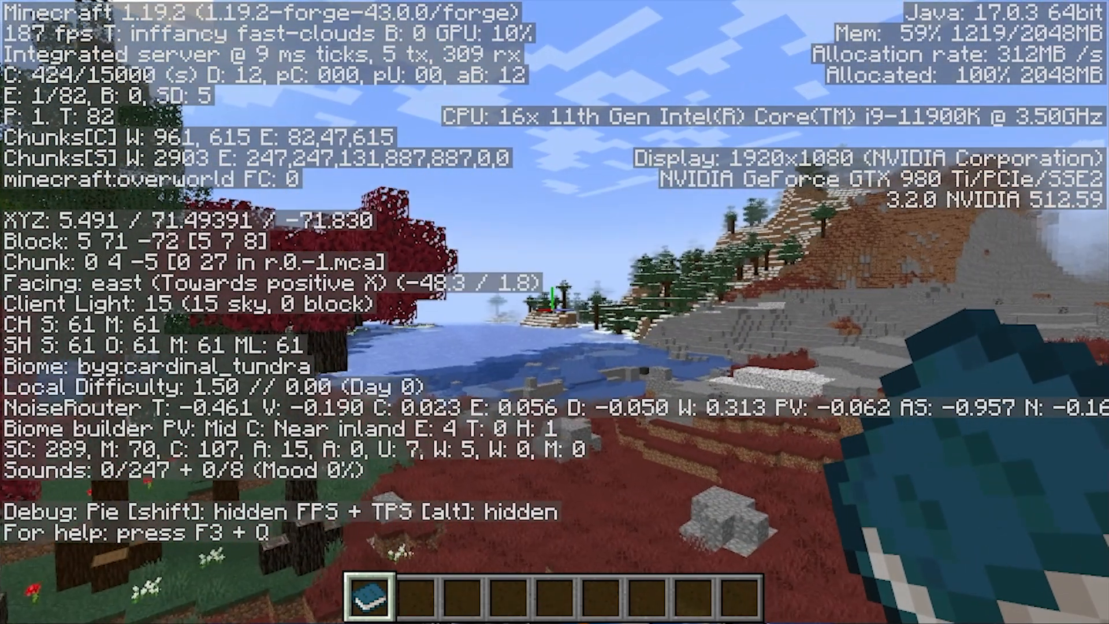
{"action": "key", "text": "w"}
{"action": "key", "text": "w"}
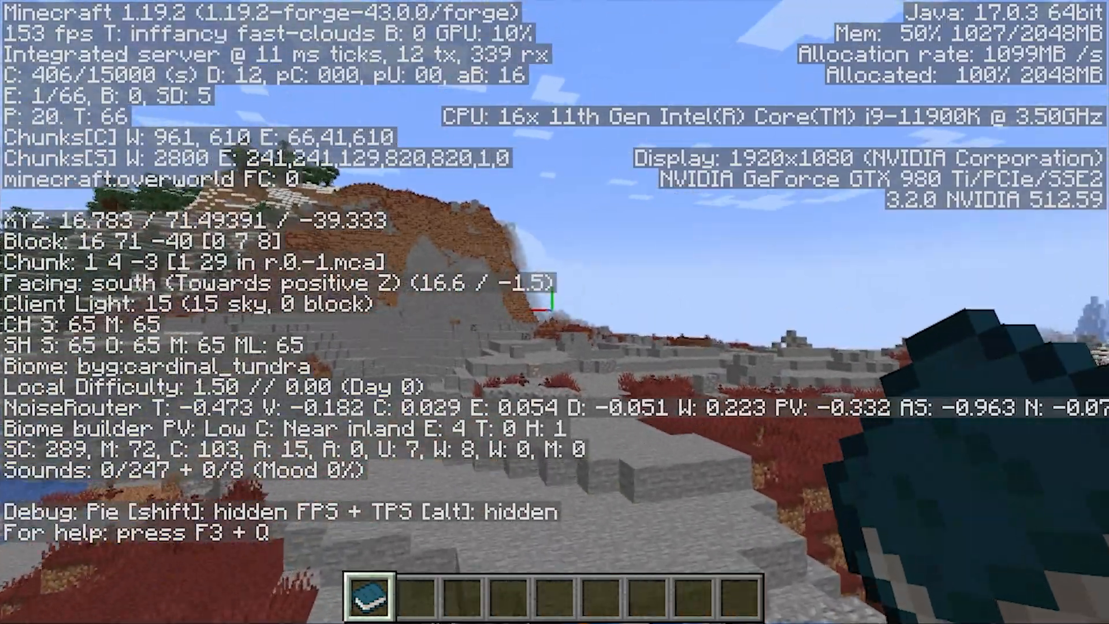
{"action": "key", "text": "w"}
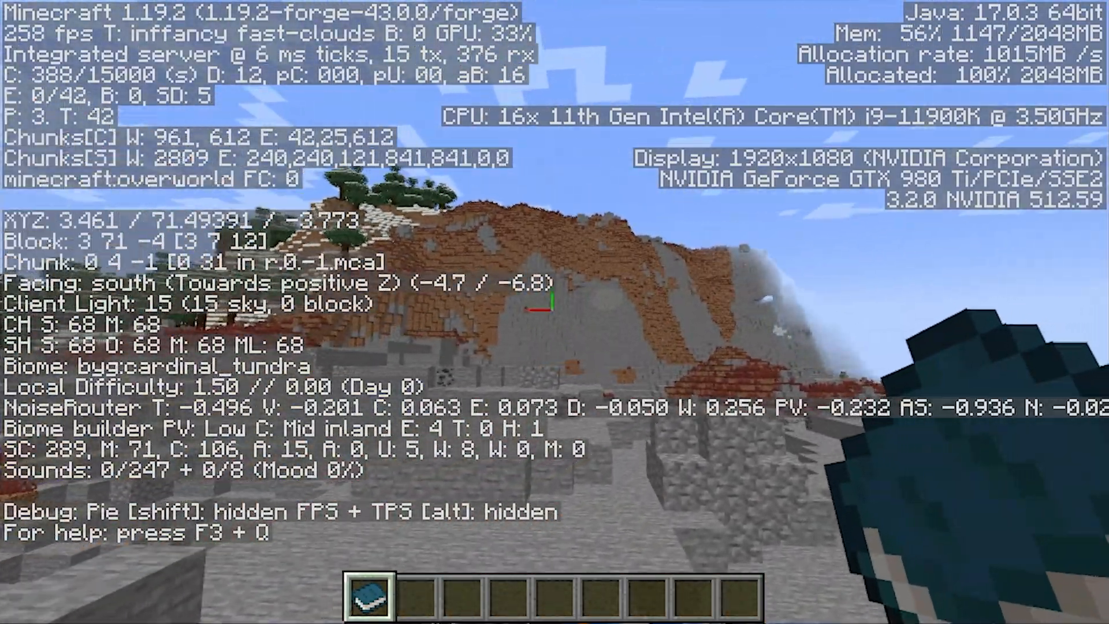
{"action": "key", "text": "w"}
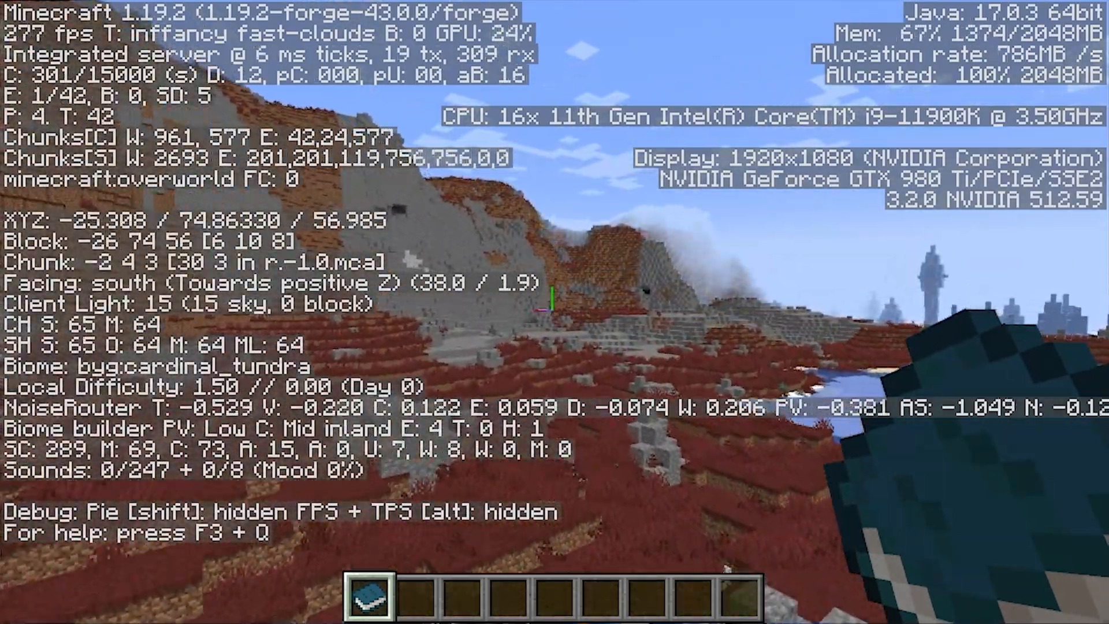
{"action": "key", "text": "w"}
{"action": "key", "text": "w"}
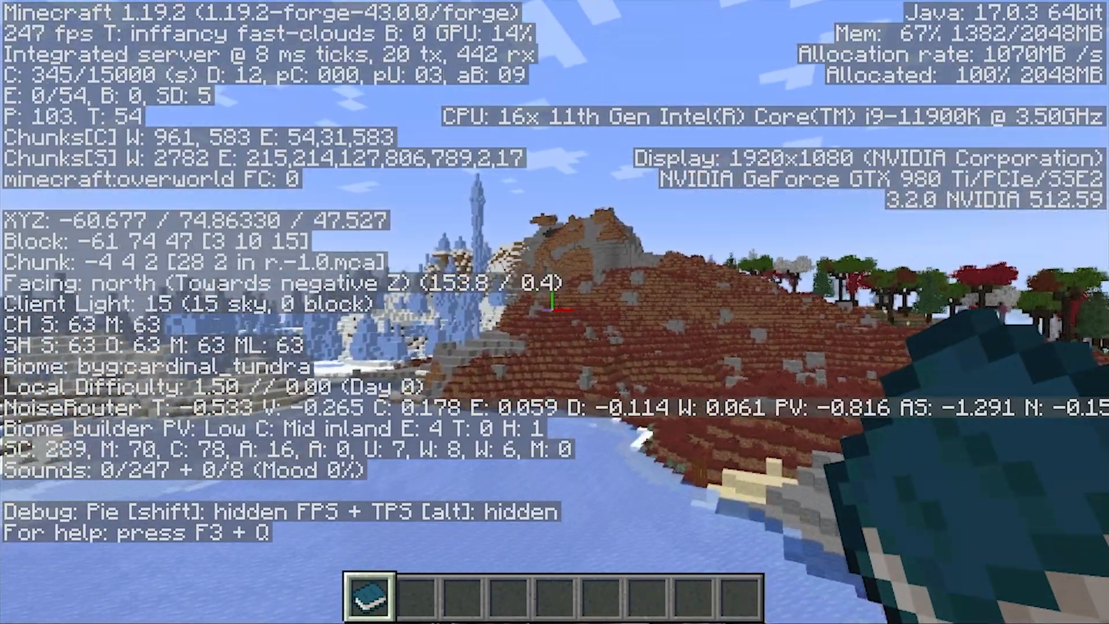
Fly over the frozen river into the ice spikes, then up toward the stone spires over the red forest.
{"action": "key", "text": "w"}
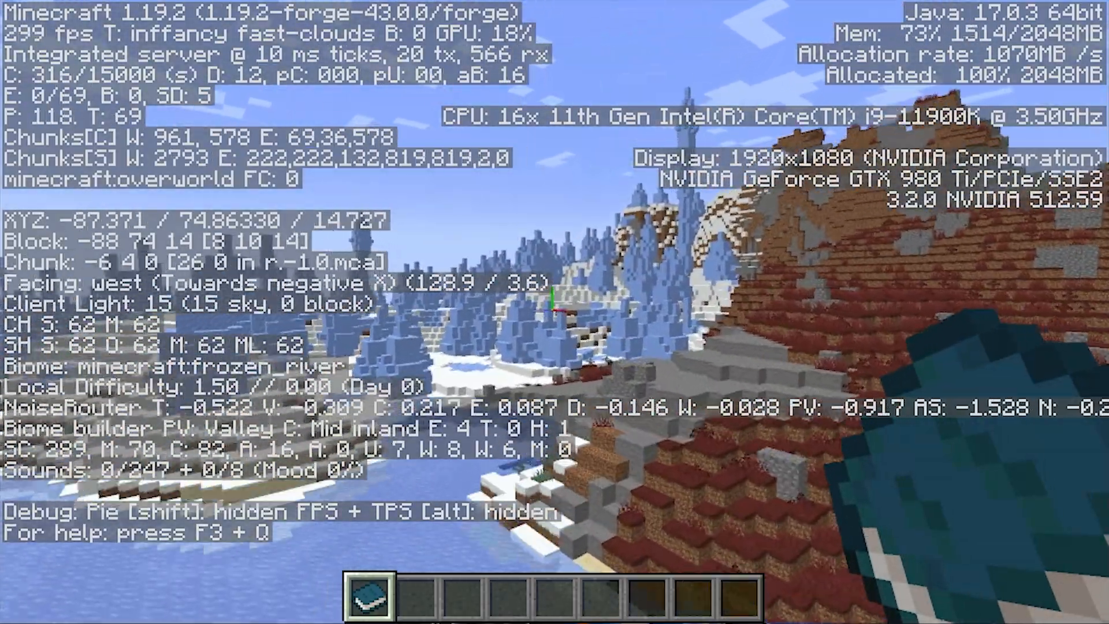
{"action": "key", "text": "w"}
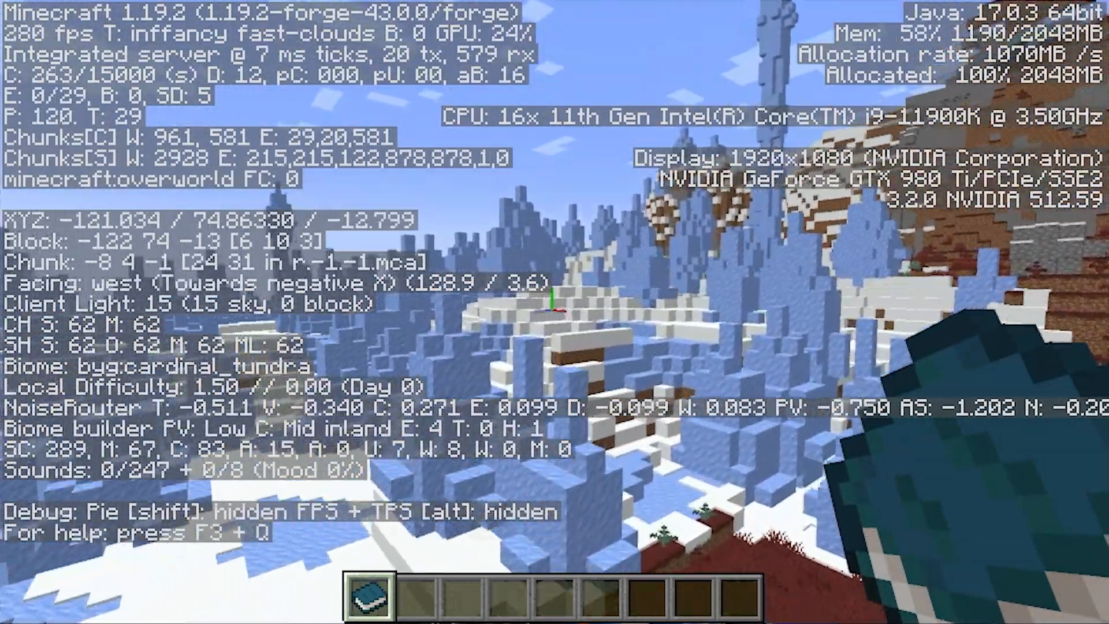
{"action": "key", "text": "w"}
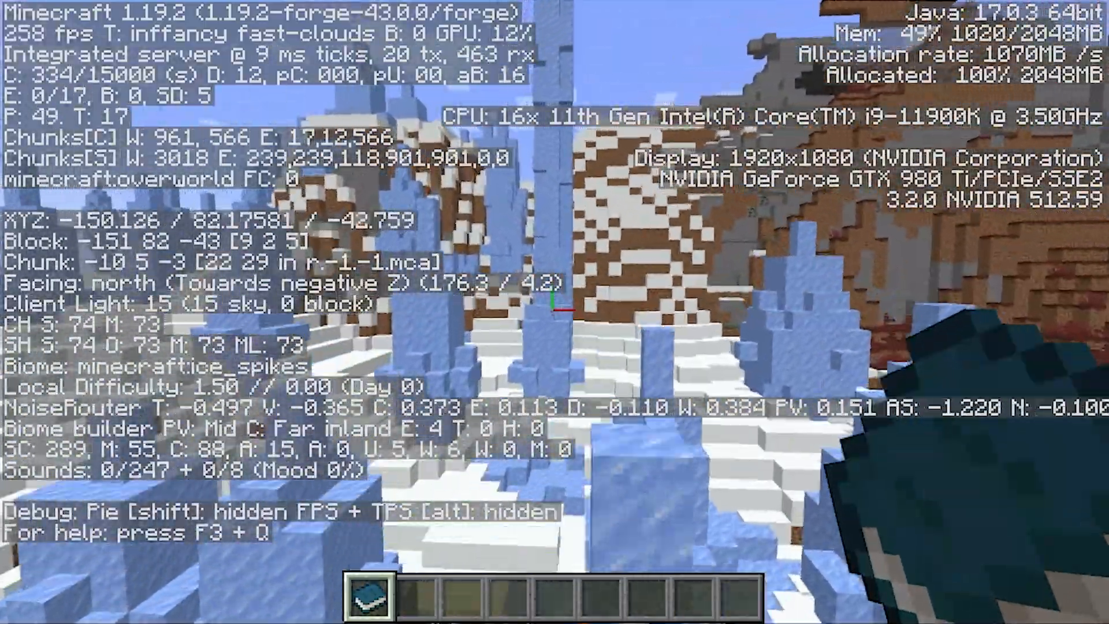
{"action": "key", "text": "w"}
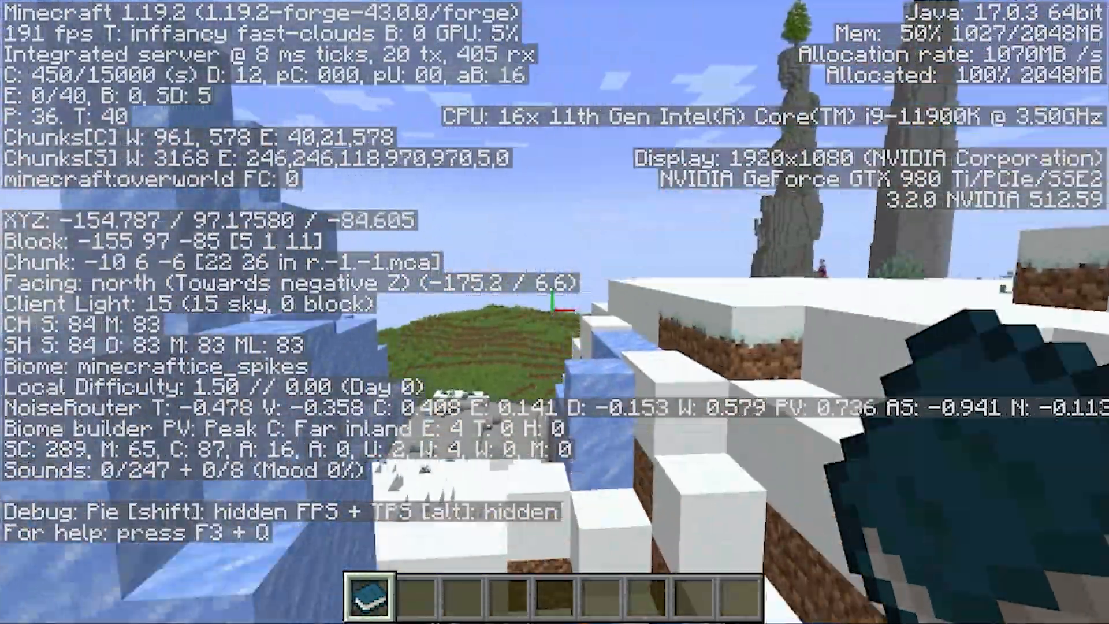
{"action": "key", "text": "w"}
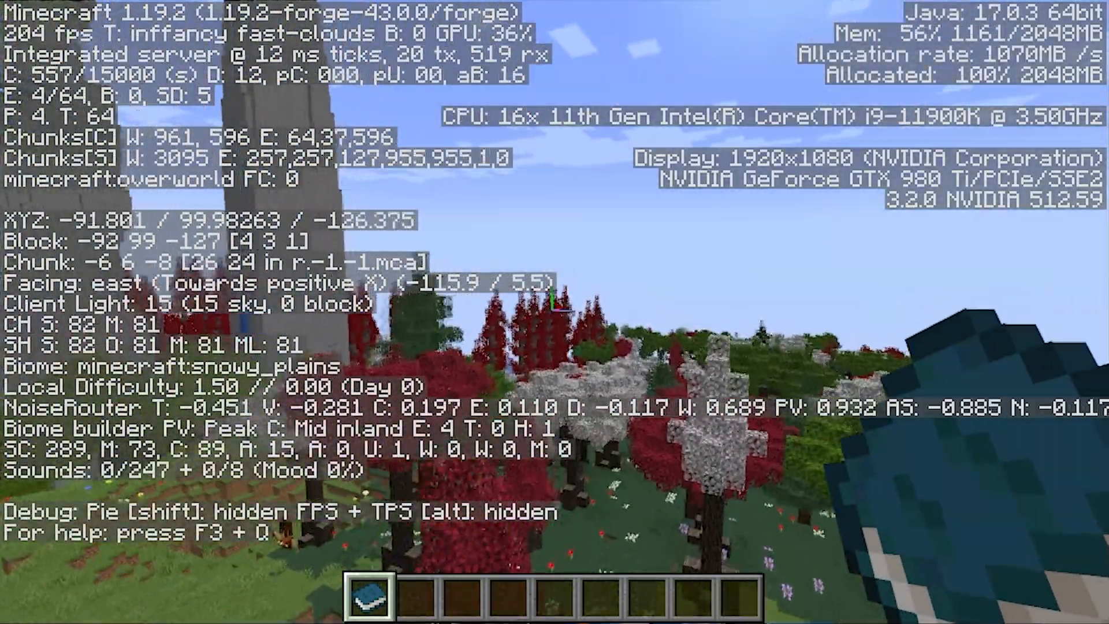
{"action": "key", "text": "w"}
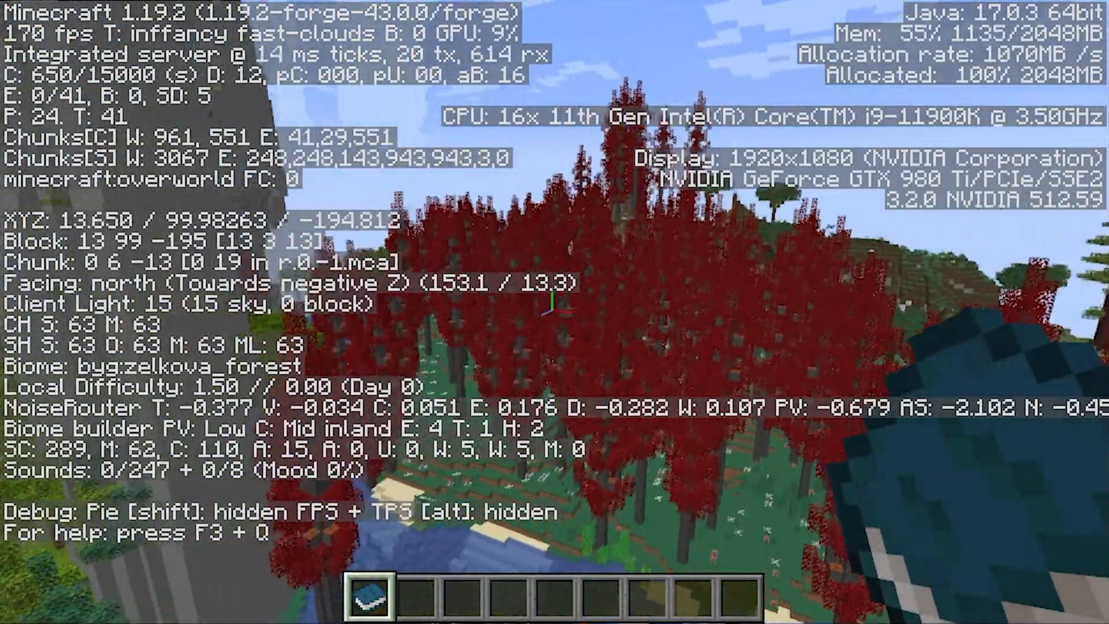
{"action": "key", "text": "w"}
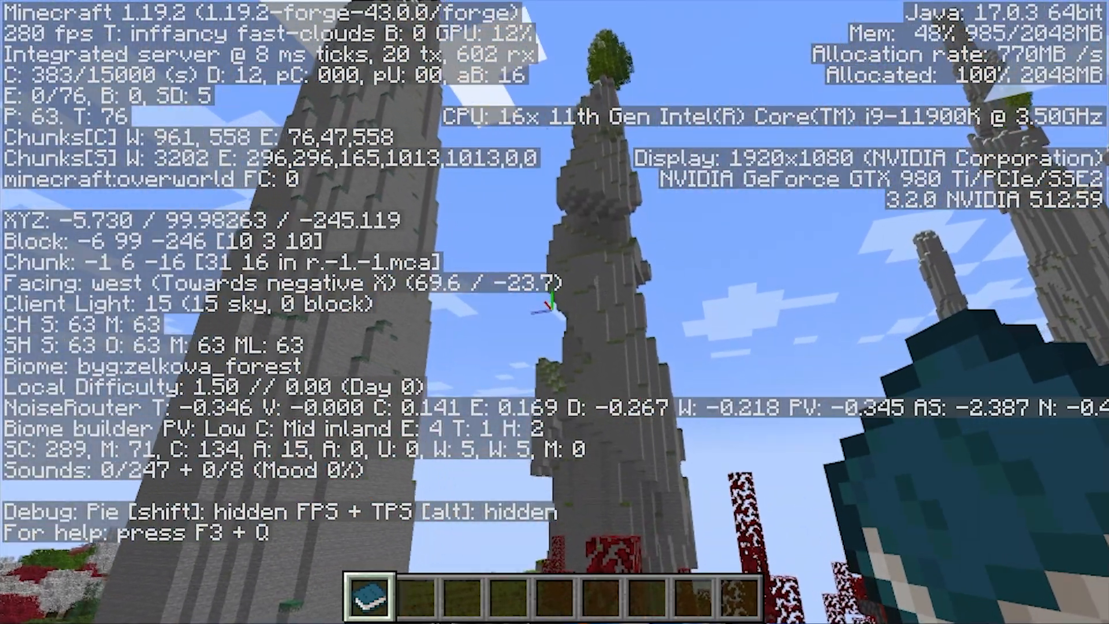
Hide the debug overlay and fly up a tall stone spire, landing on its grassy top.
{"action": "key", "text": "F3"}
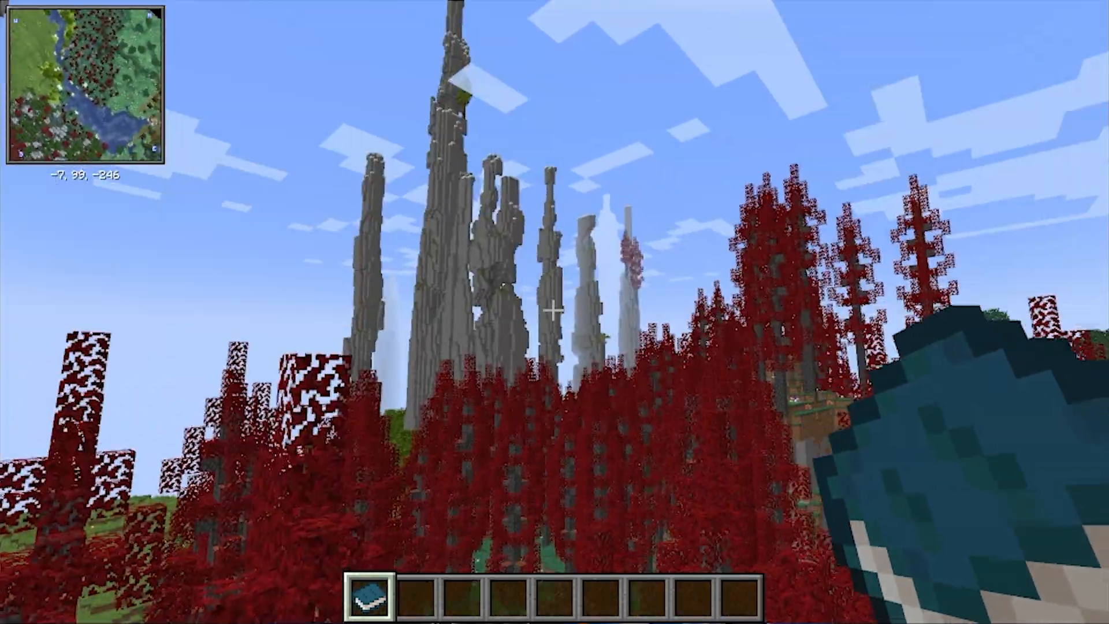
{"action": "key", "text": "w"}
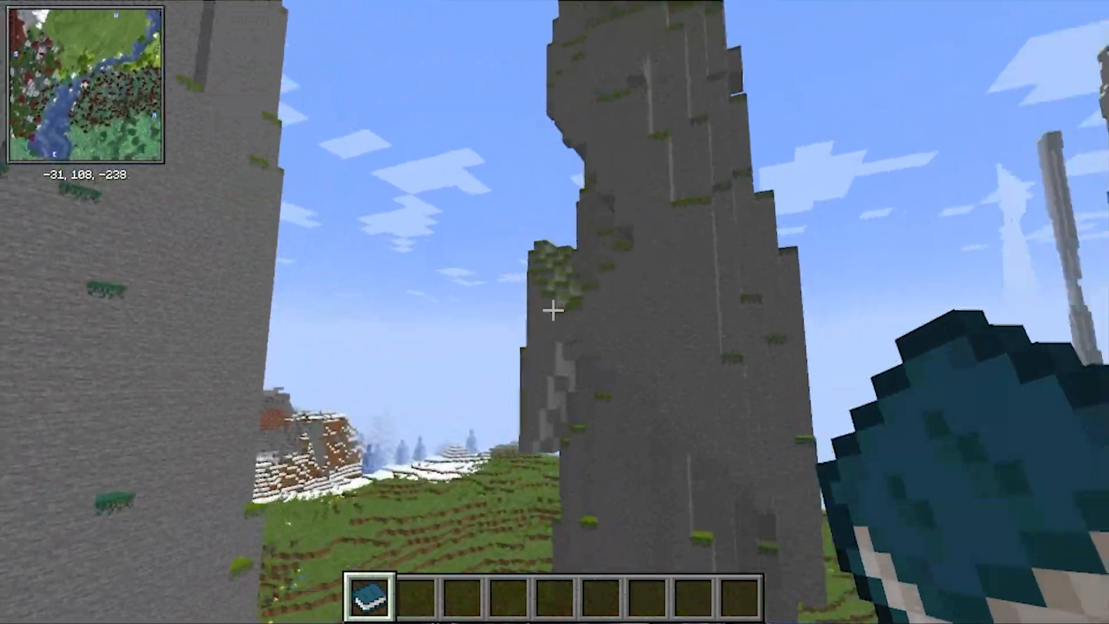
{"action": "key", "text": "w"}
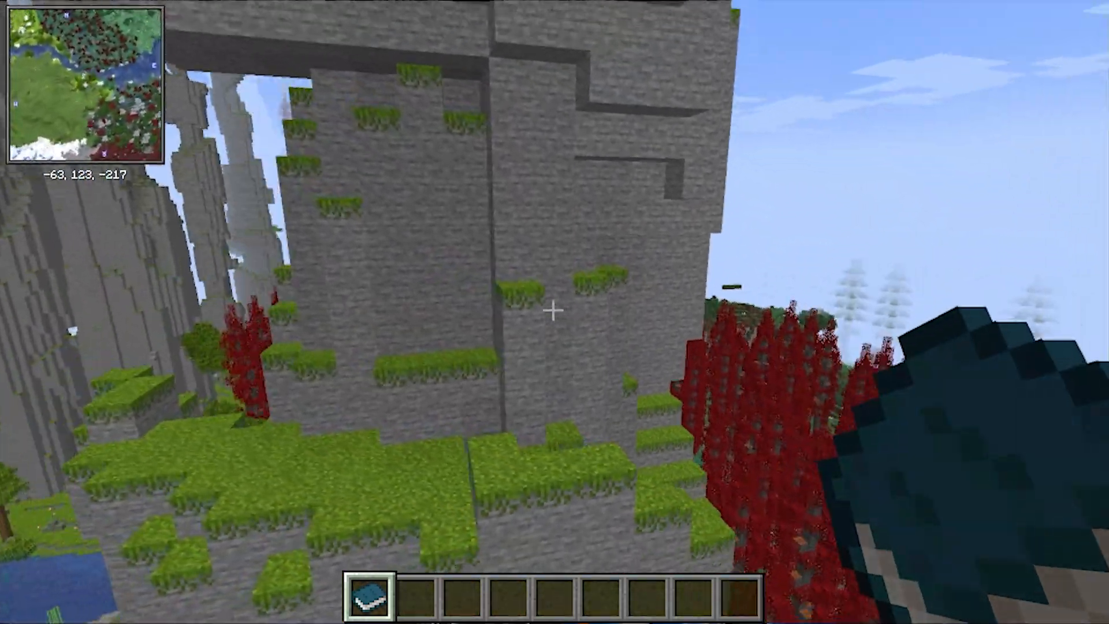
{"action": "key", "text": "w"}
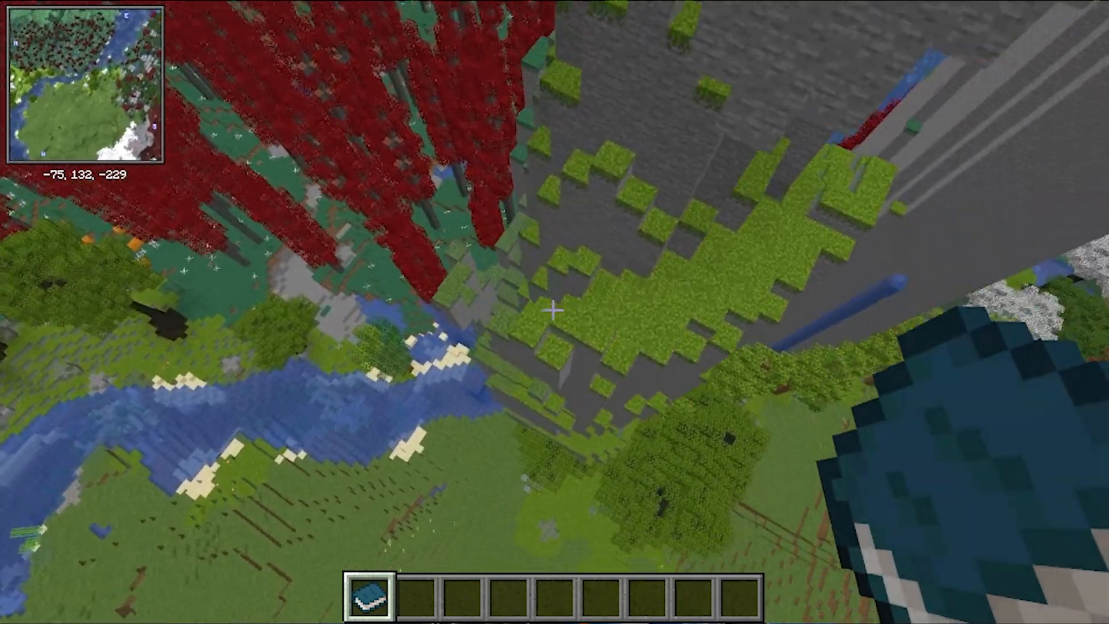
{"action": "key", "text": "w"}
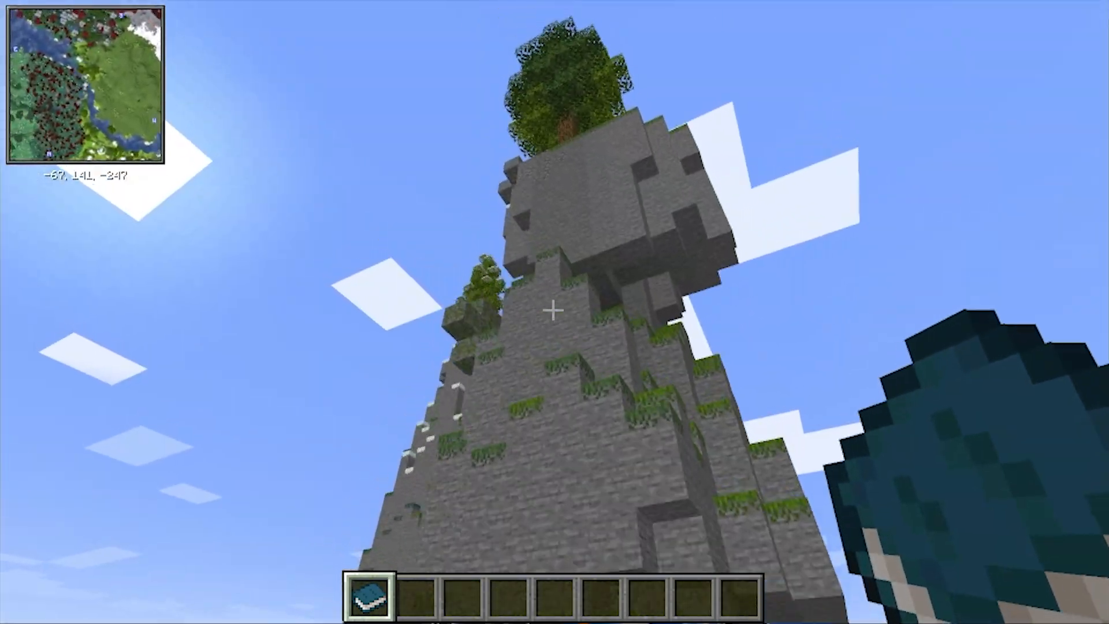
{"action": "key", "text": "w"}
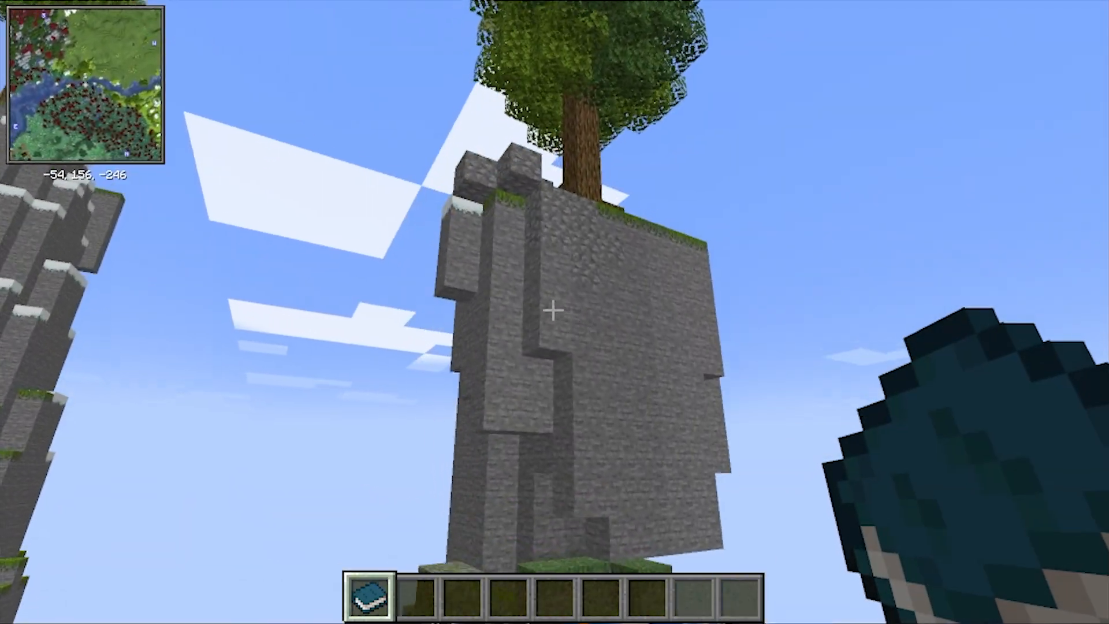
{"action": "key", "text": "w"}
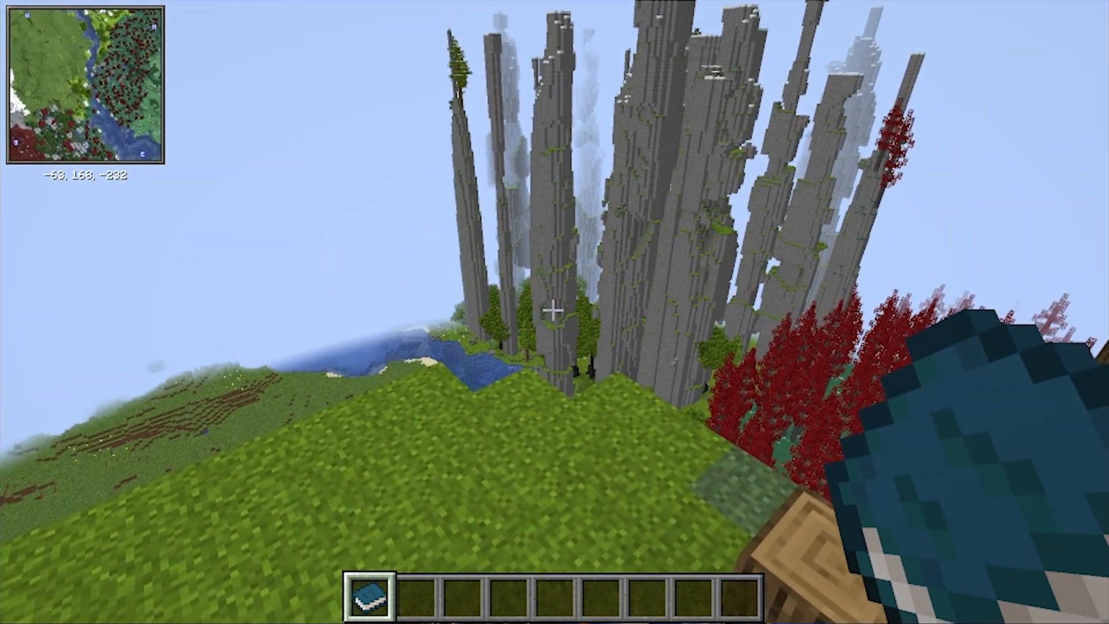
Check the biome reads byg:fragment_forest, then fly on among the stone spires.
{"action": "key", "text": "F3"}
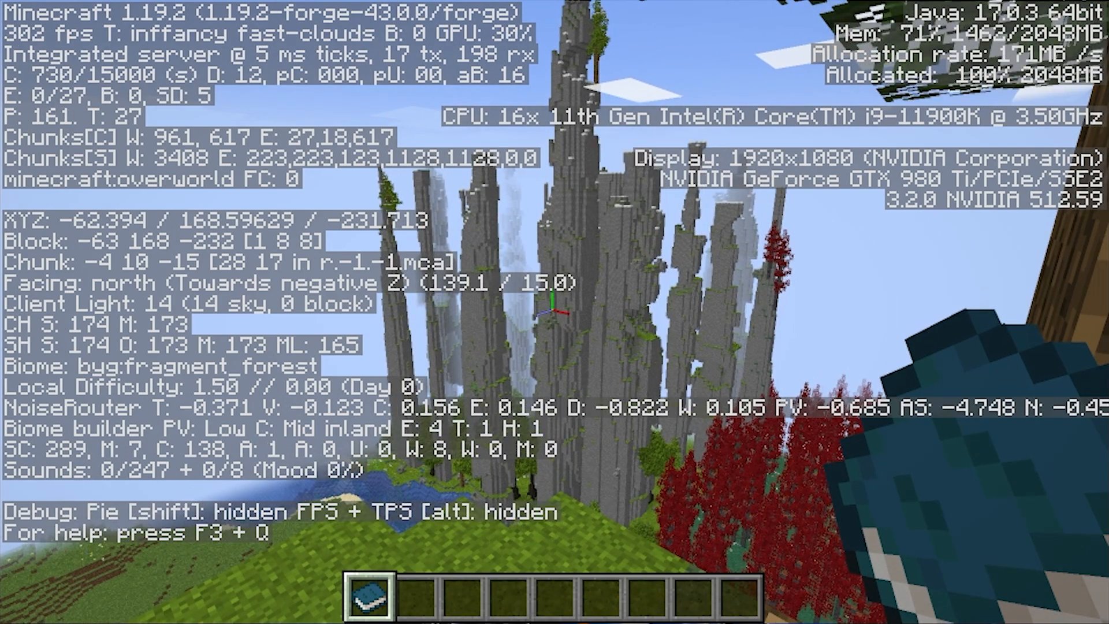
{"action": "key", "text": "F3"}
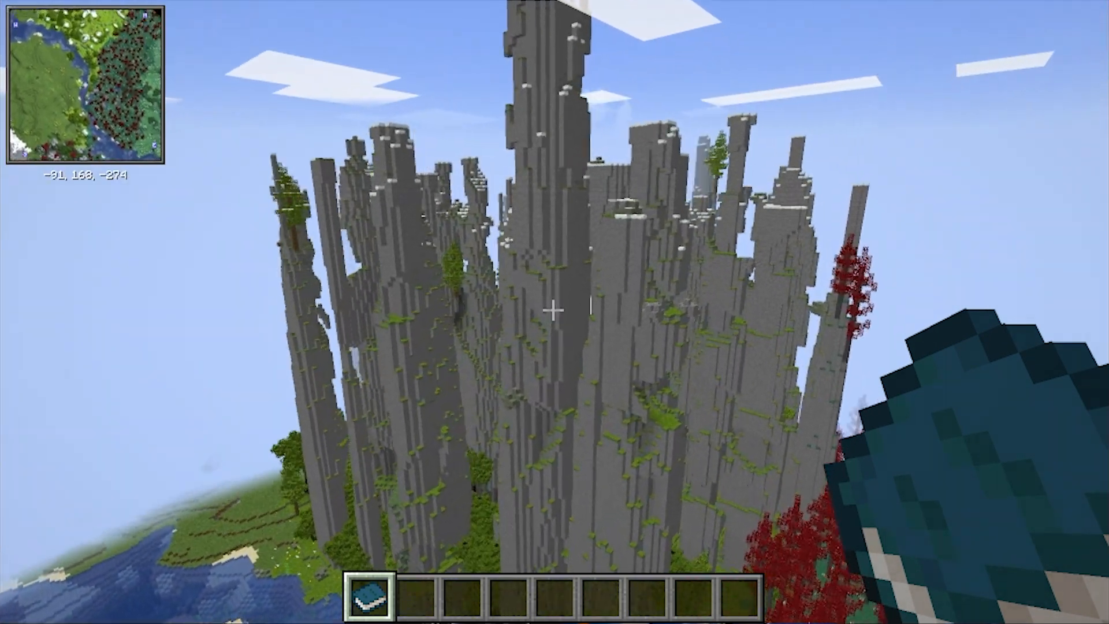
{"action": "key", "text": "w"}
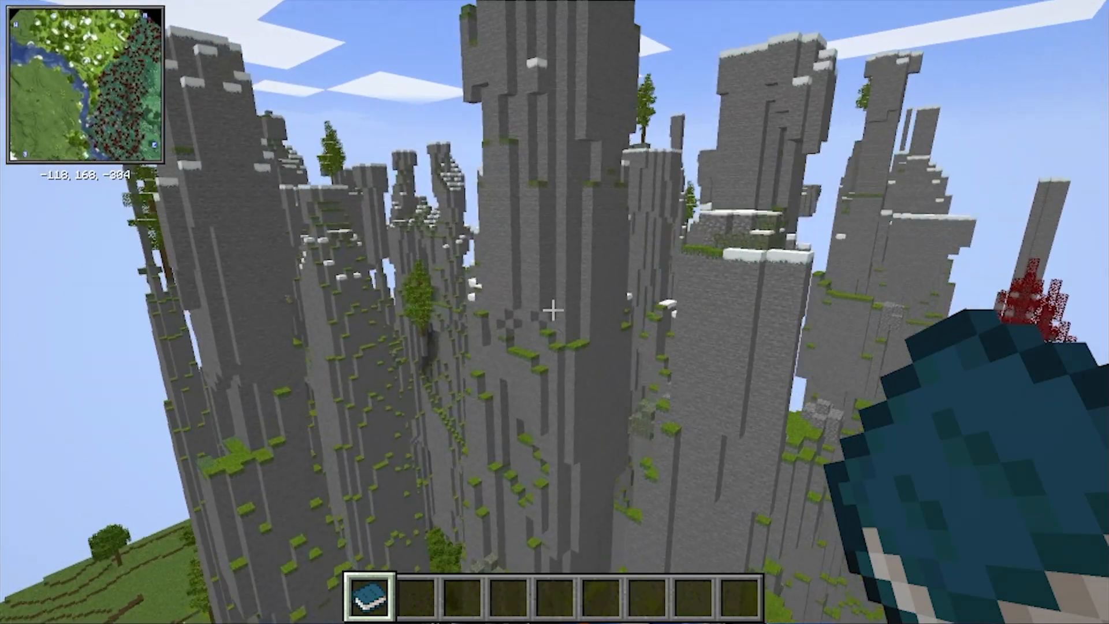
{"action": "key", "text": "w"}
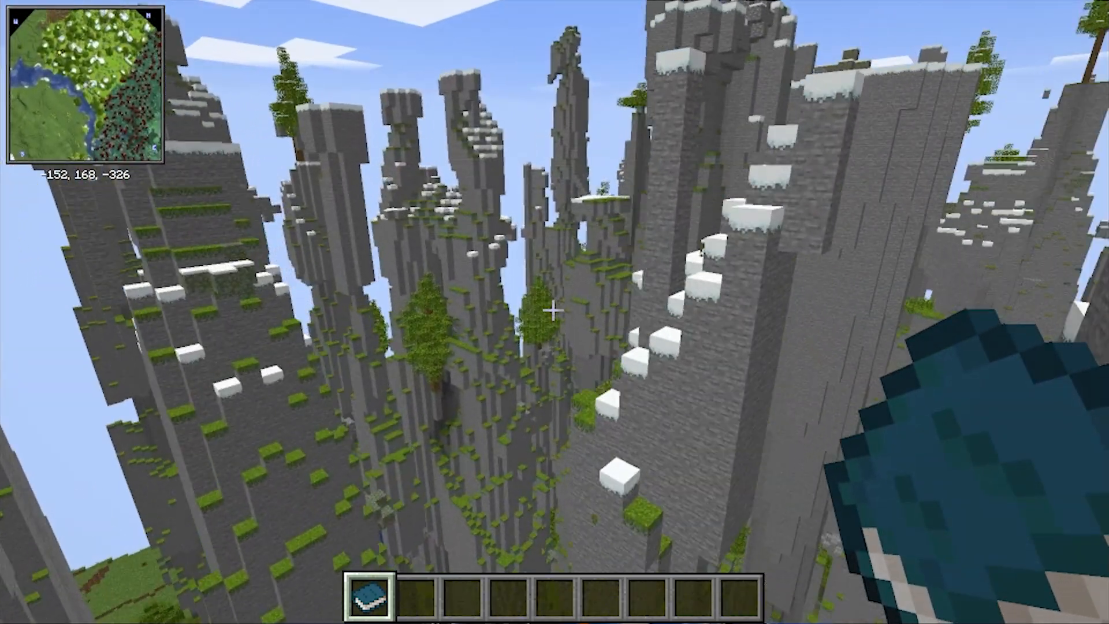
{"action": "key", "text": "w"}
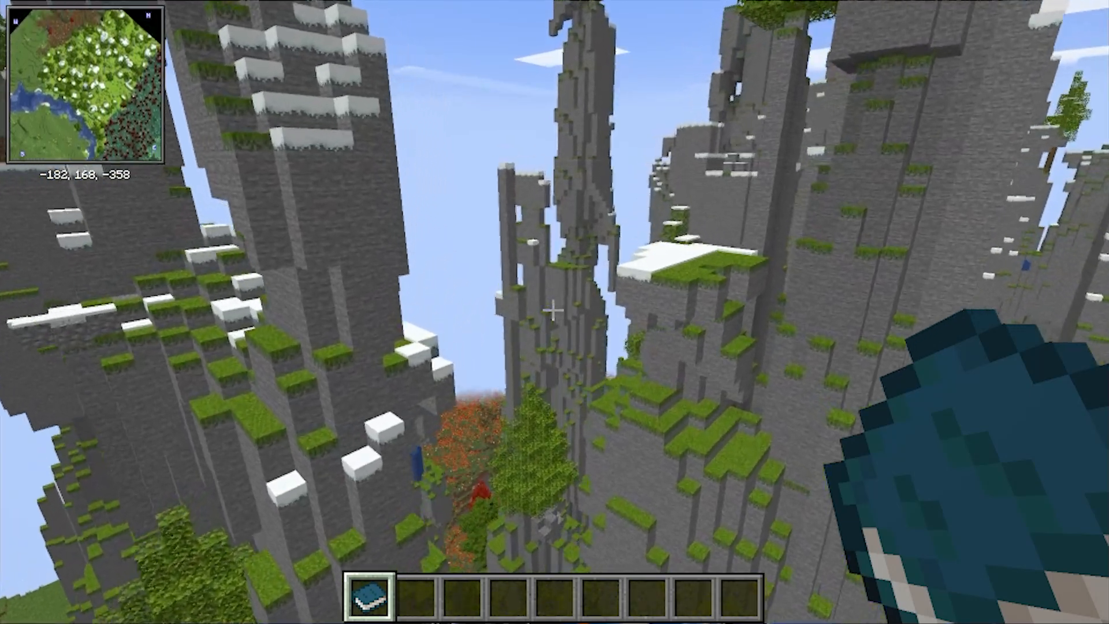
Fly past the spires and descend toward the red flower field beyond.
{"action": "key", "text": "w"}
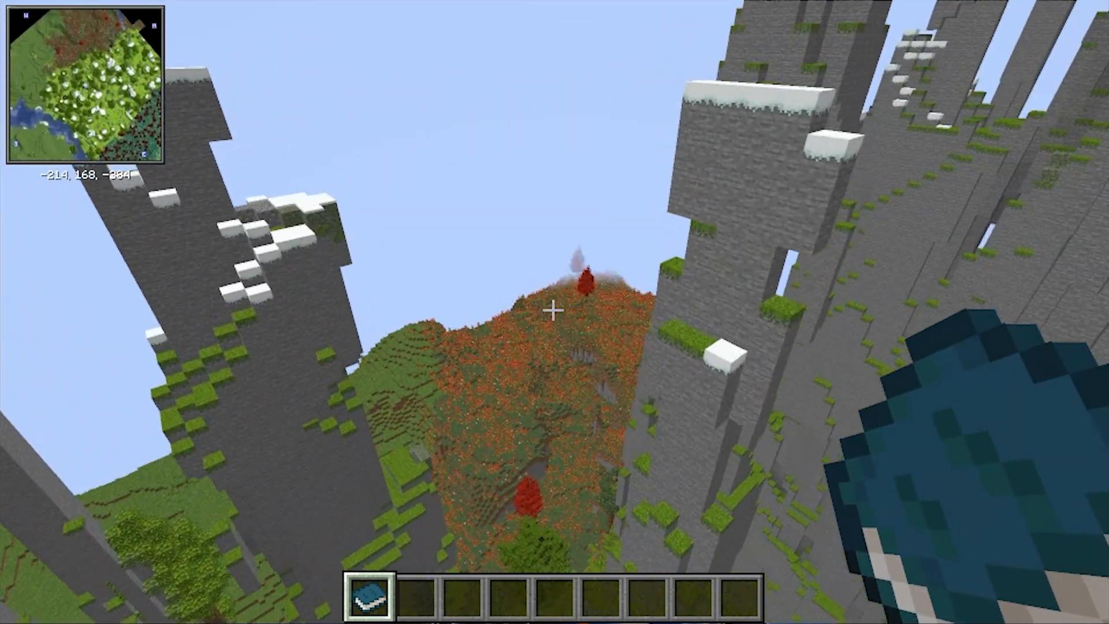
{"action": "key", "text": "w"}
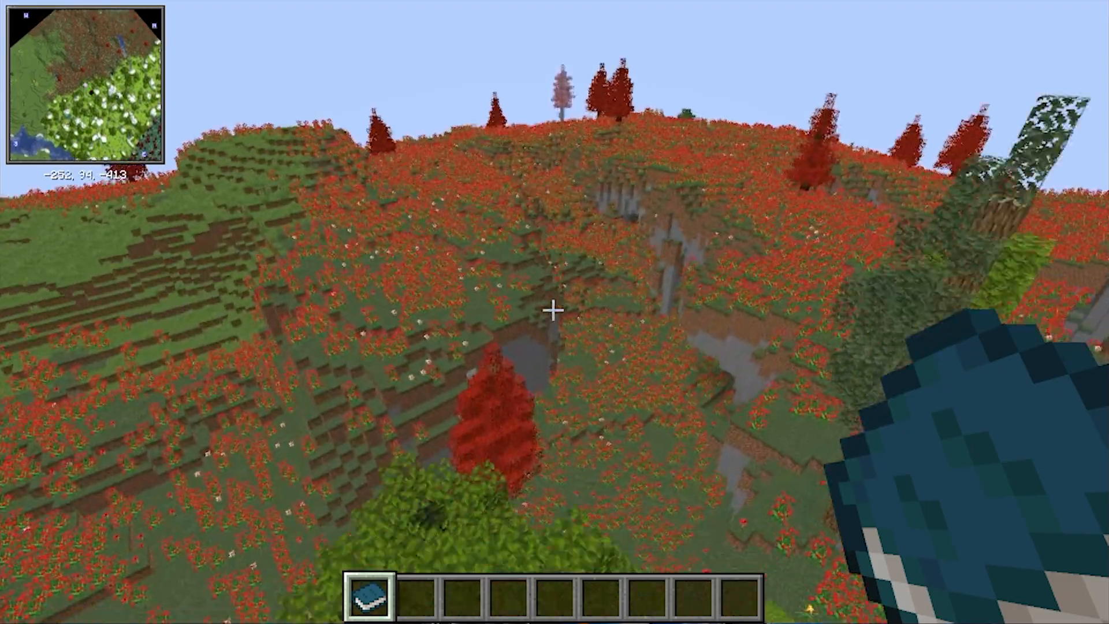
{"action": "key", "text": "w"}
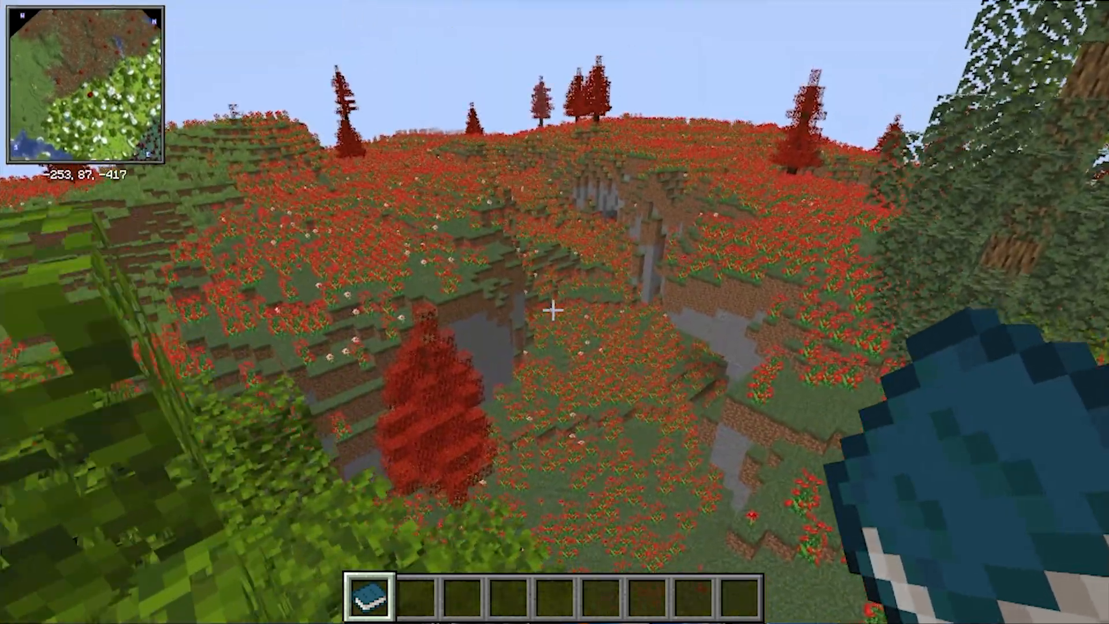
{"action": "key", "text": "w"}
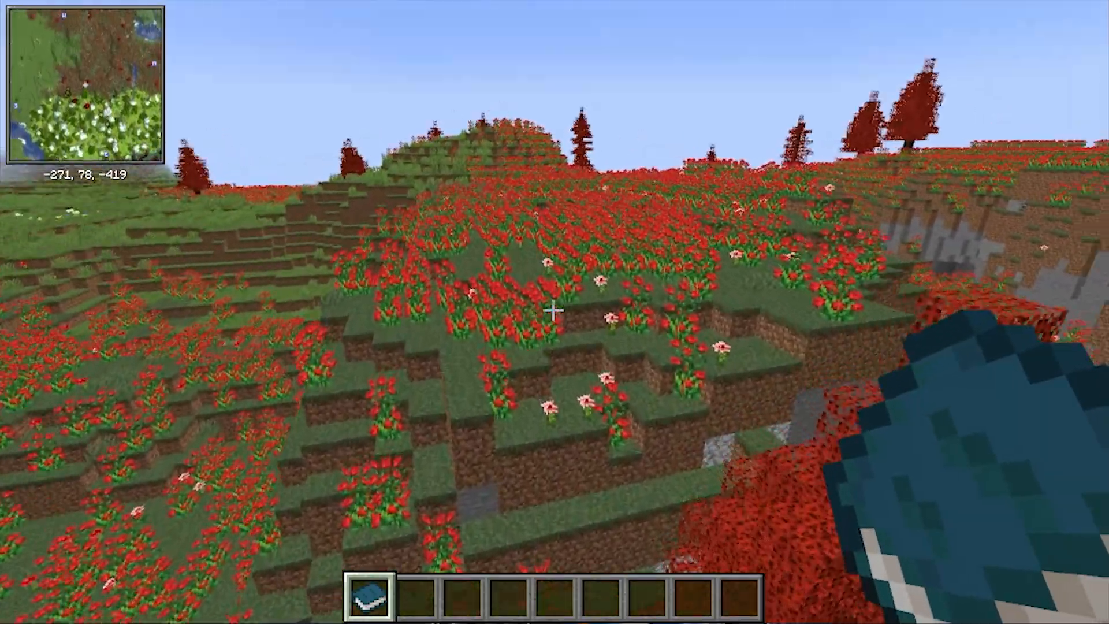
Drop into the poppy meadow and walk through its dense red flowers.
{"action": "key", "text": "w"}
{"action": "key", "text": "w"}
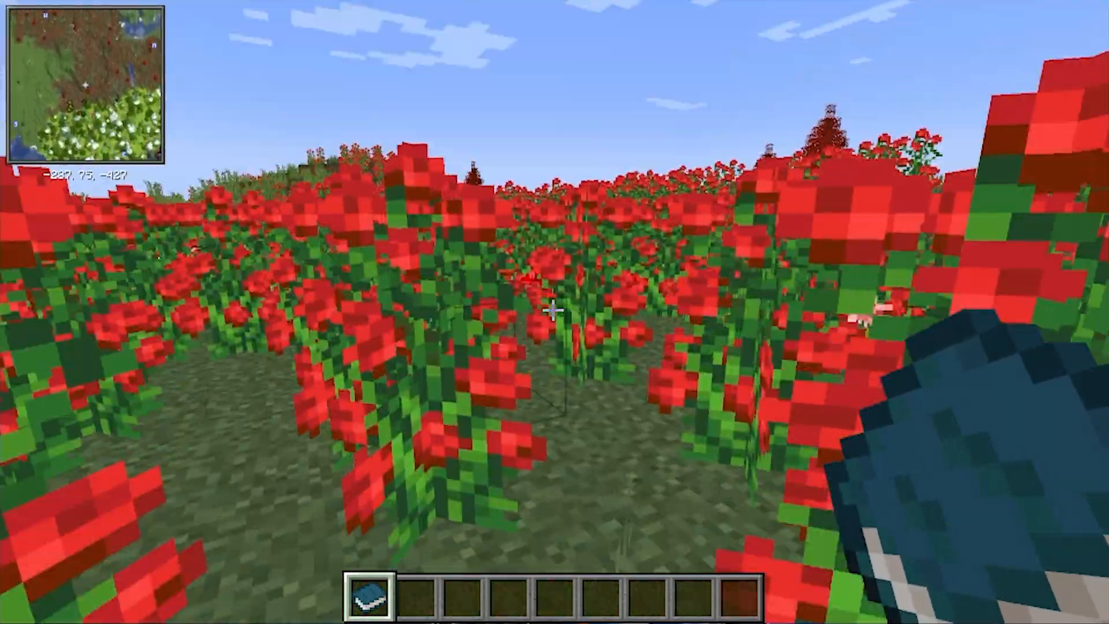
{"action": "key", "text": "w"}
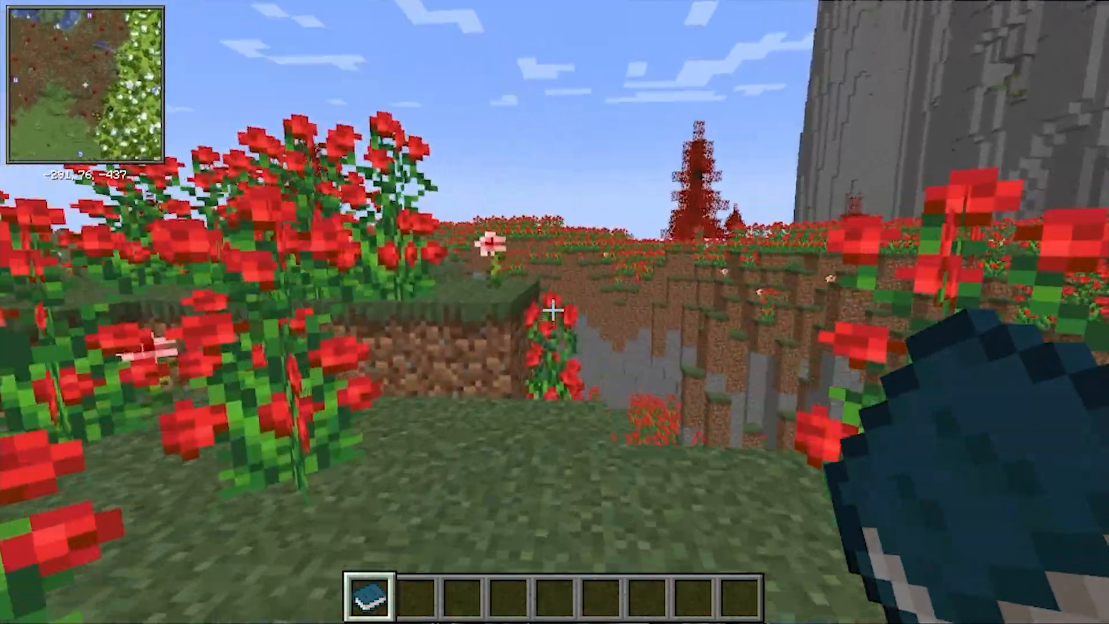
{"action": "key", "text": "w"}
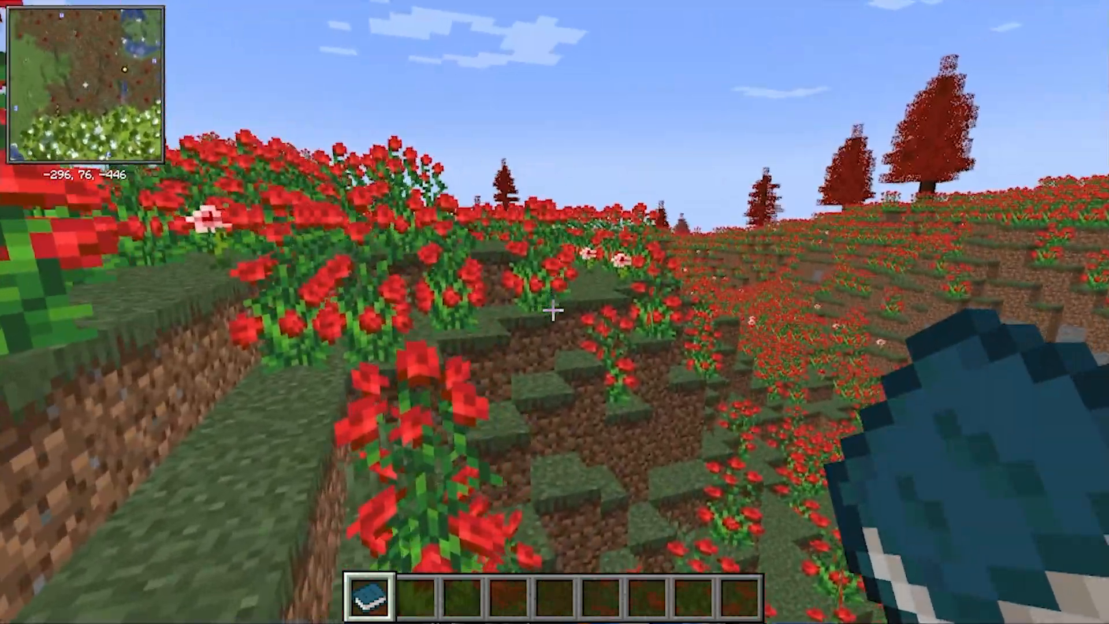
{"action": "key", "text": "w"}
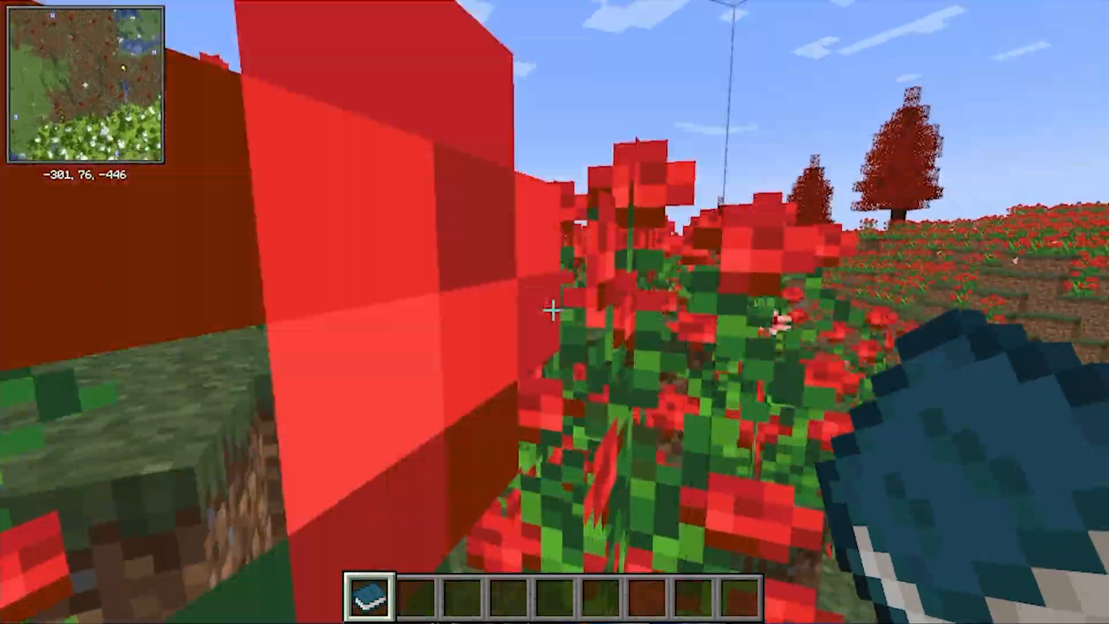
{"action": "key", "text": "w"}
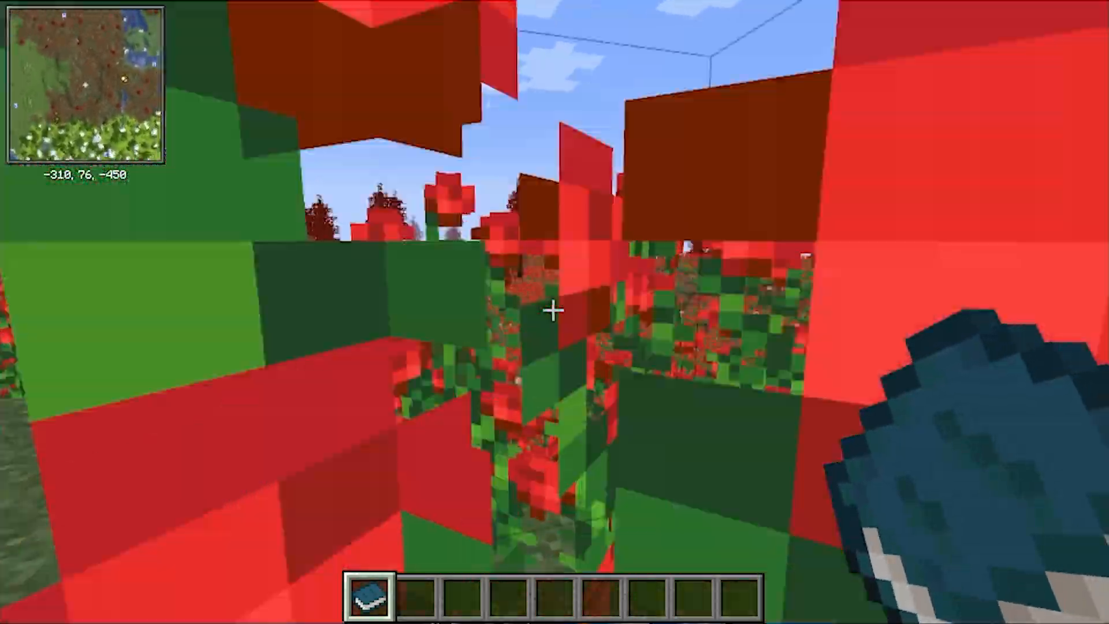
{"action": "key", "text": "w"}
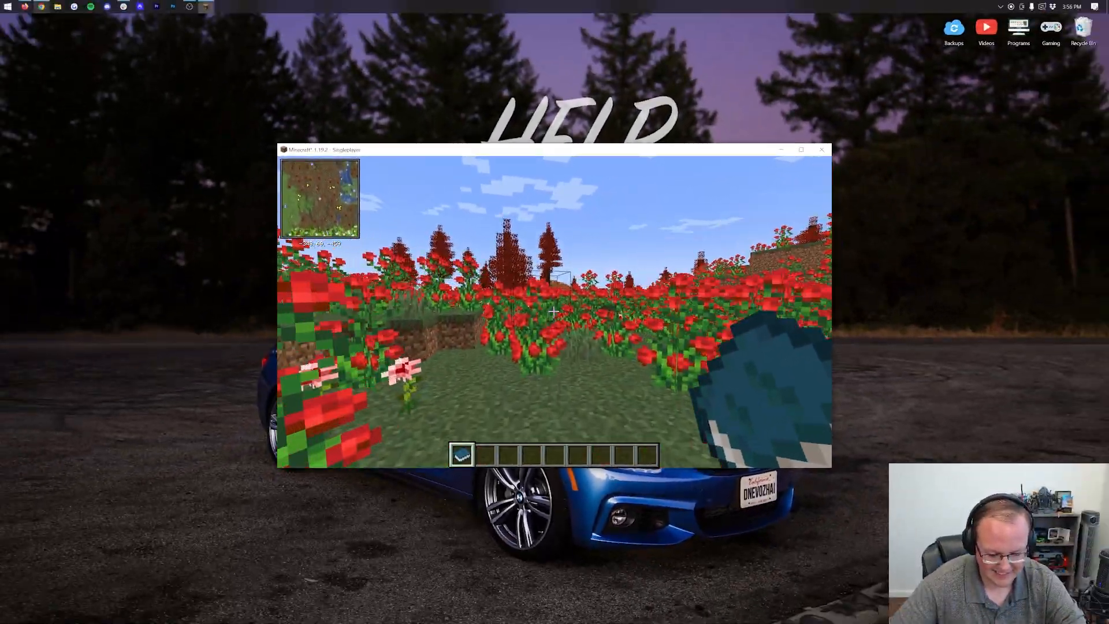
{"action": "key", "text": "super"}
{"action": "key", "text": "super"}
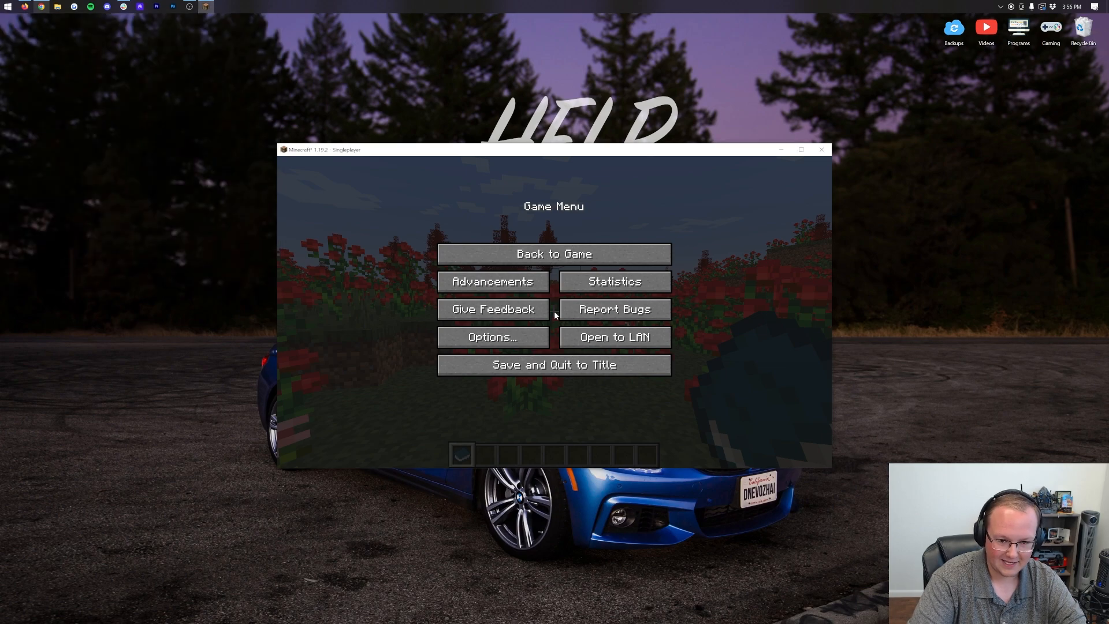
{"action": "key", "text": "Escape"}
{"action": "key", "text": "XF86AudioLowerVolume"}
{"action": "key", "text": "super"}
{"action": "key", "text": "Escape"}
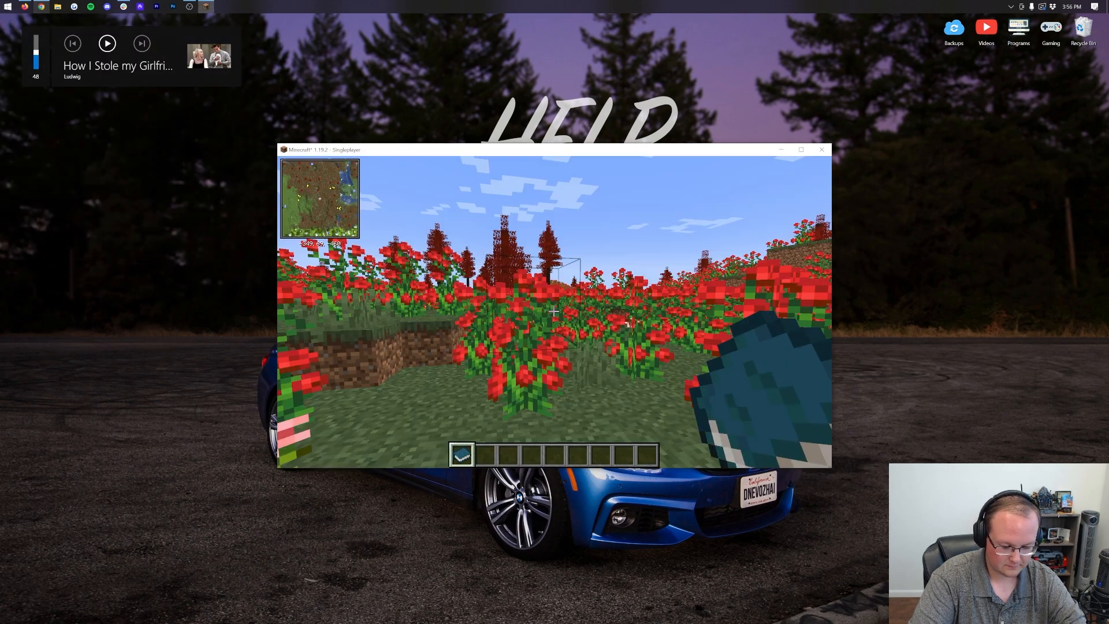
{"action": "key", "text": "Escape"}
{"action": "key", "text": "Escape"}
{"action": "key", "text": "F3"}
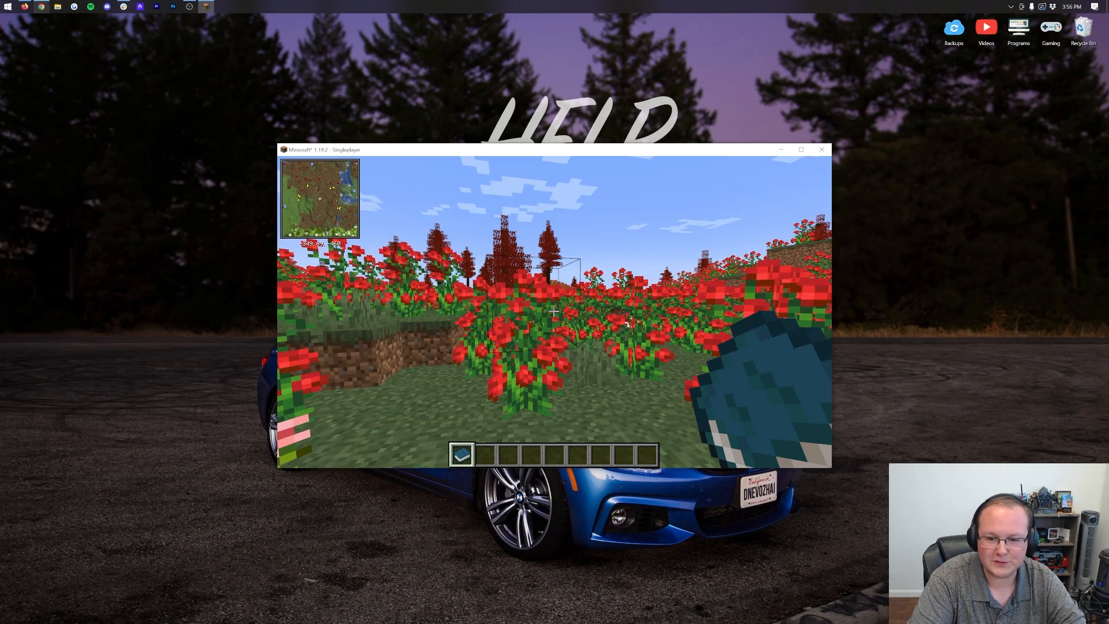
{"action": "key", "text": "w"}
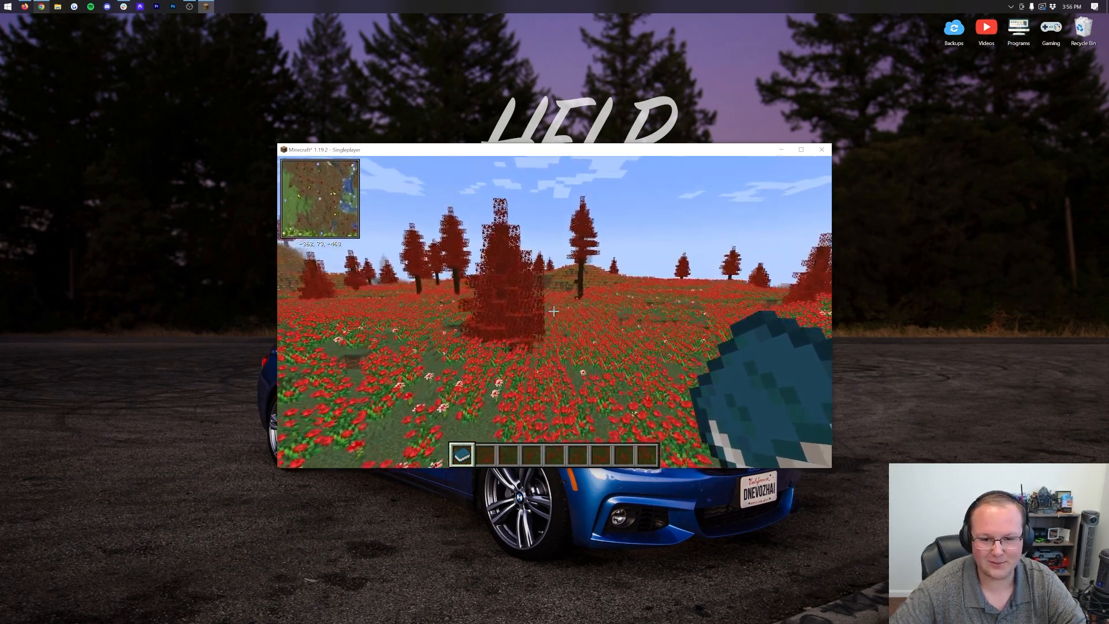
Fly over the flower field past the red trees toward the river.
{"action": "key", "text": "w"}
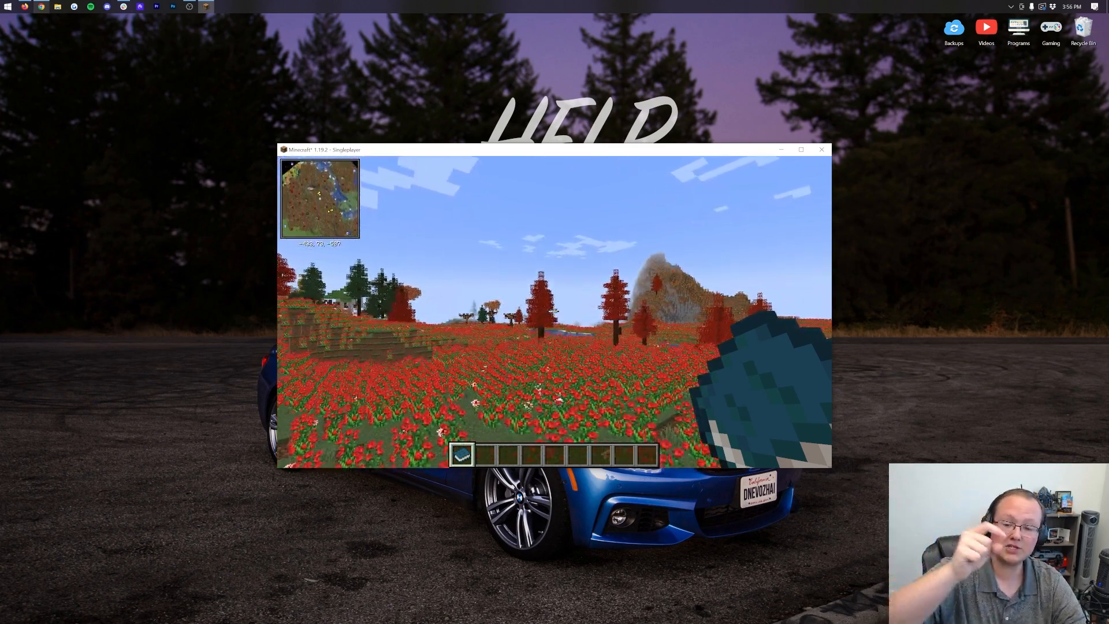
{"action": "key", "text": "w"}
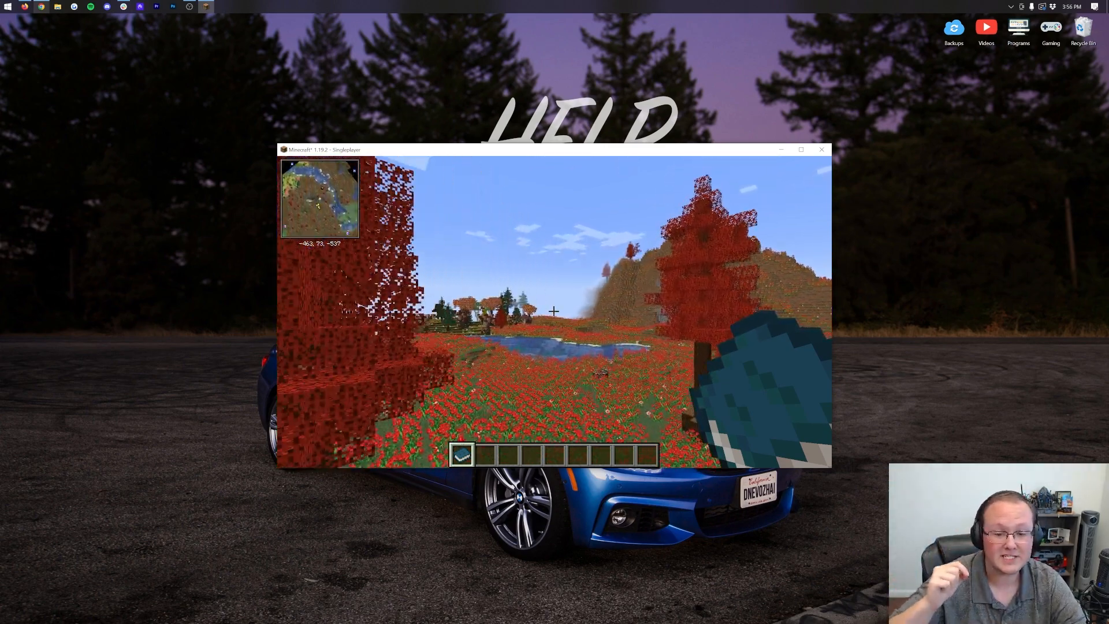
{"action": "key", "text": "w"}
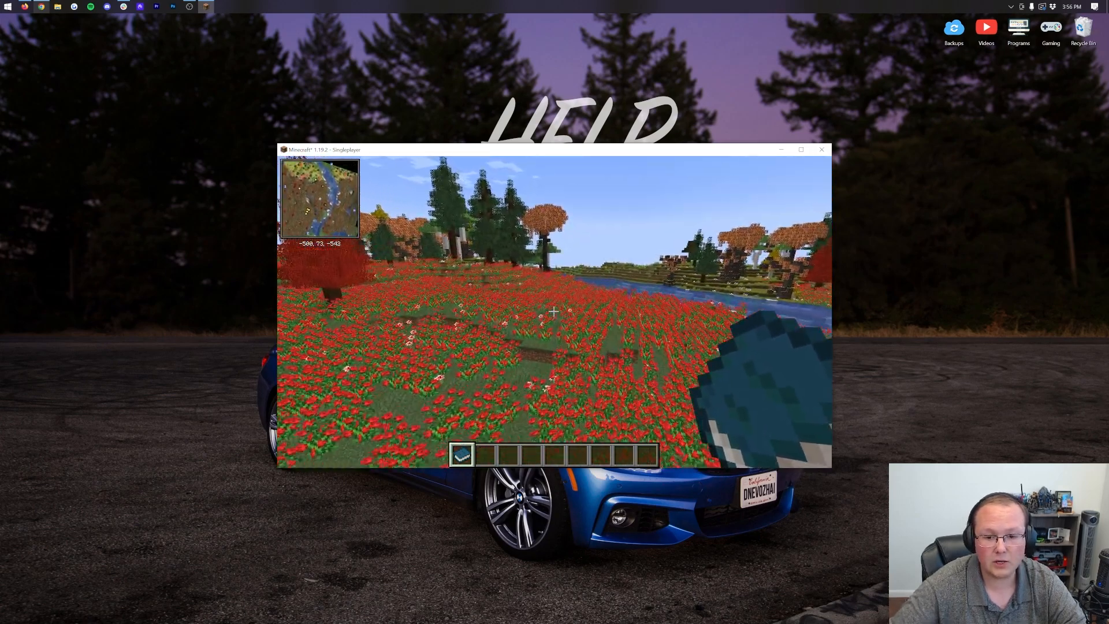
{"action": "key", "text": "w"}
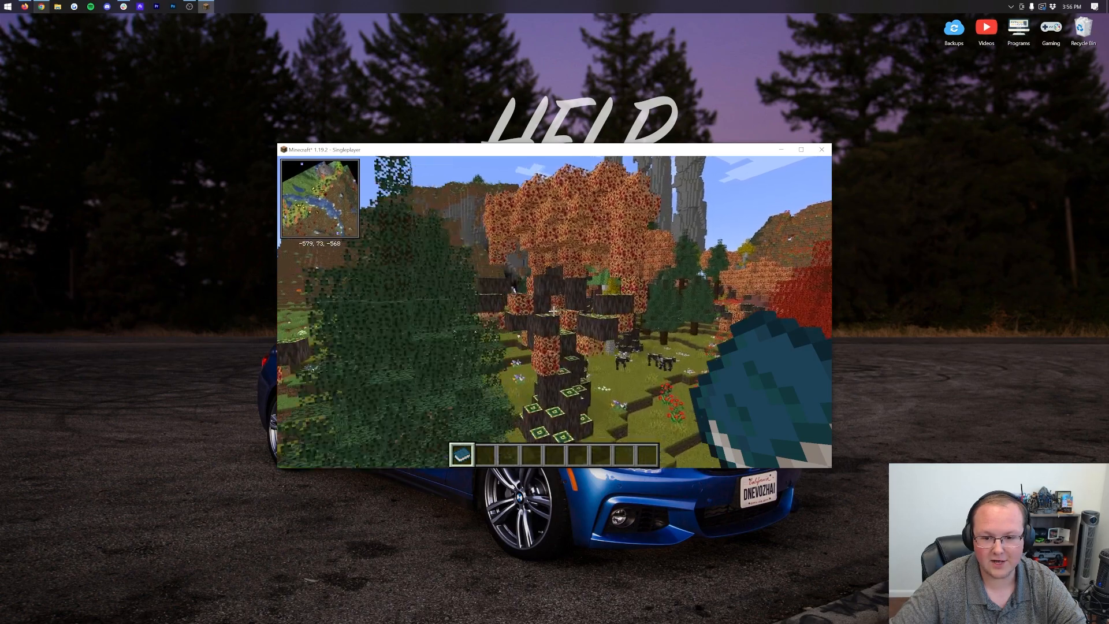
Pick a Witch Hazel Leaves block and fly over the cave terrain, looking into the opening.
{"action": "middle_click", "coordinate": [553, 310]}
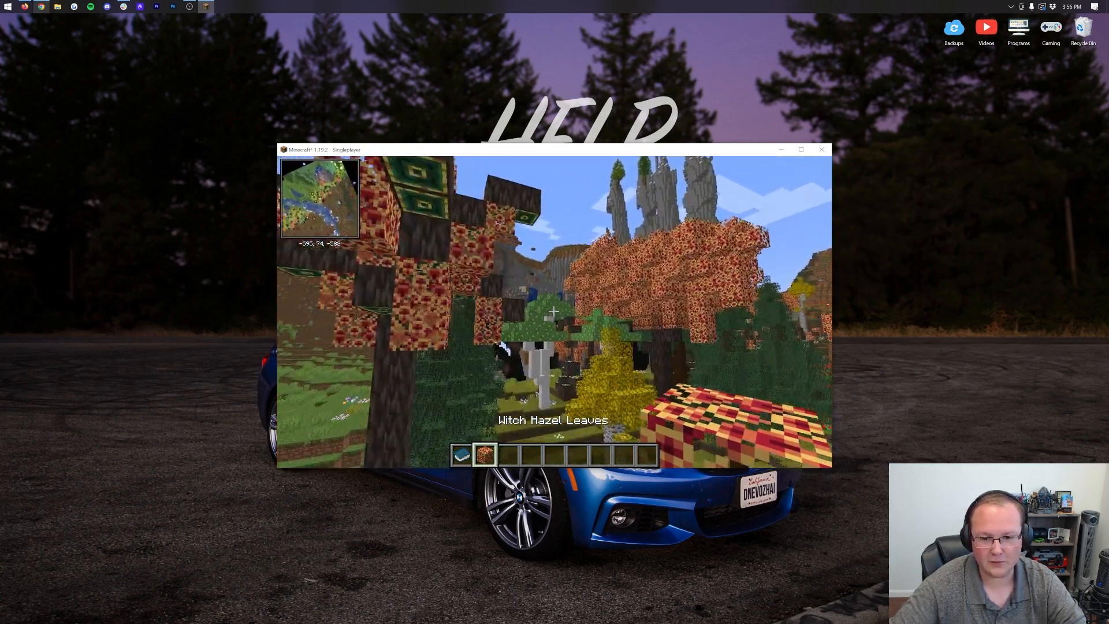
{"action": "key", "text": "w"}
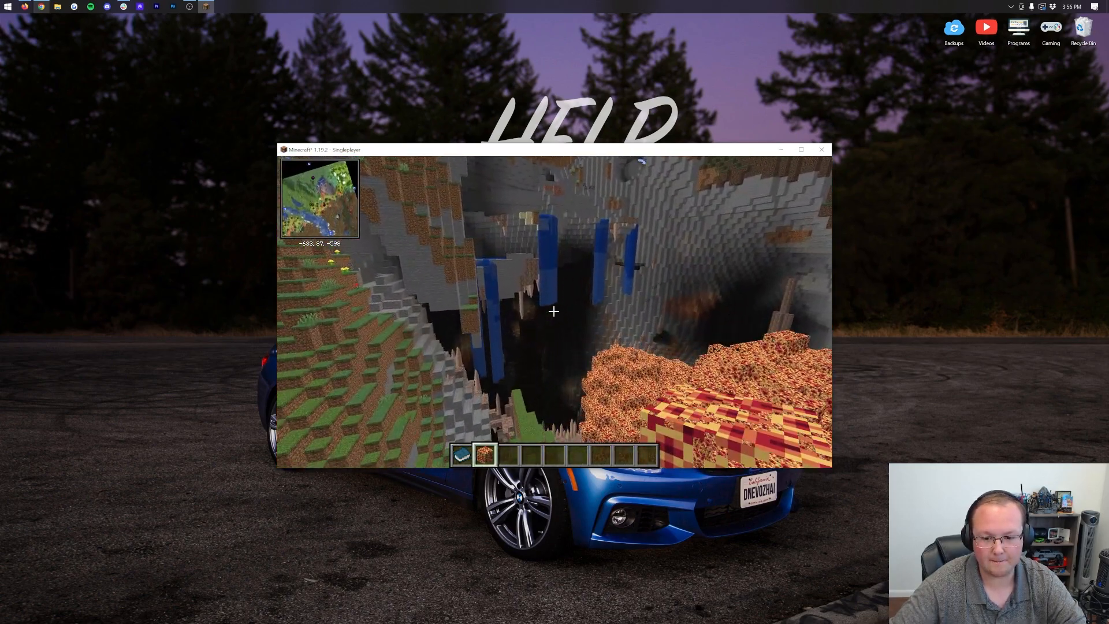
{"action": "key", "text": "w"}
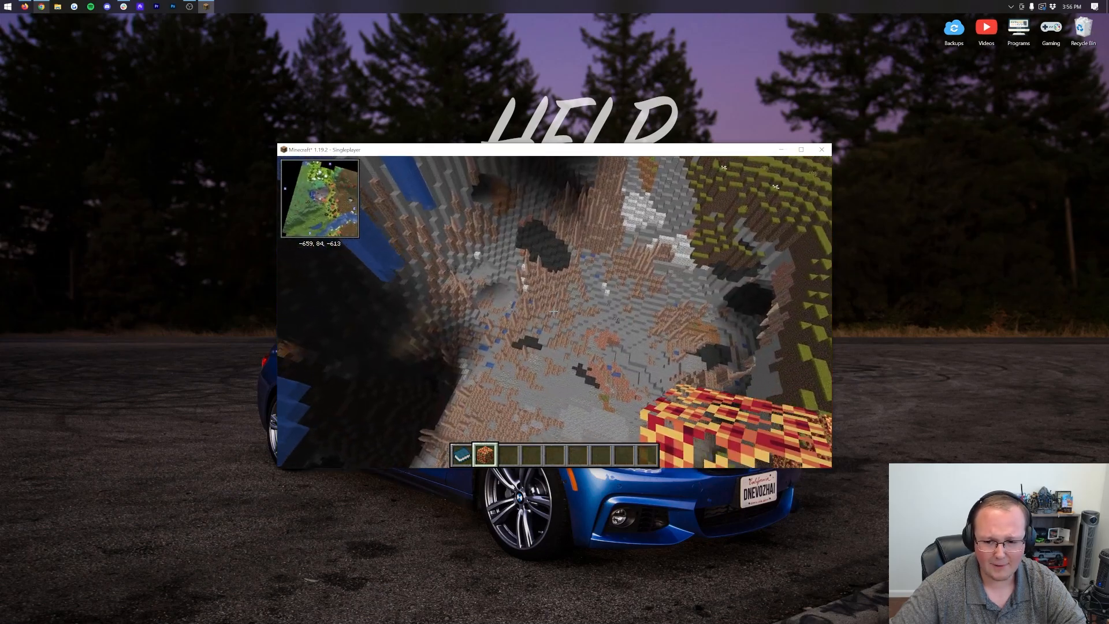
{"action": "left_click_drag", "start_coordinate": [553, 310], "coordinate": [553, 310]}
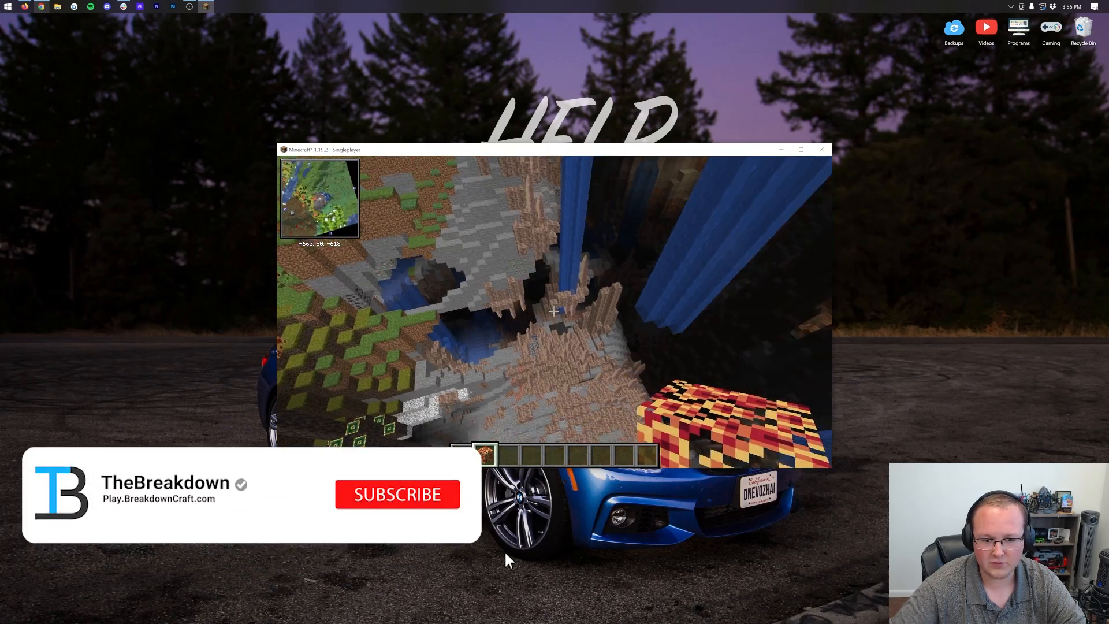